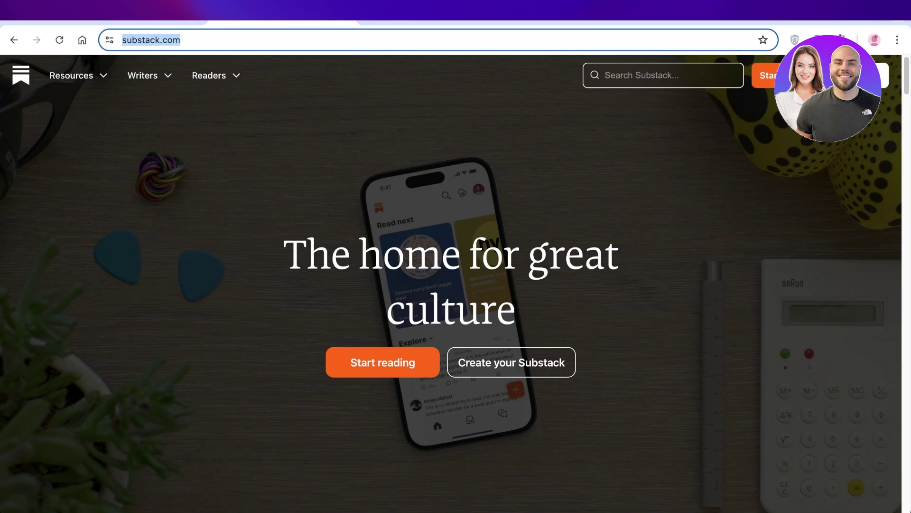
Browse the Substack homepage, then begin creating a new account
scroll(451, 283, down, 5)
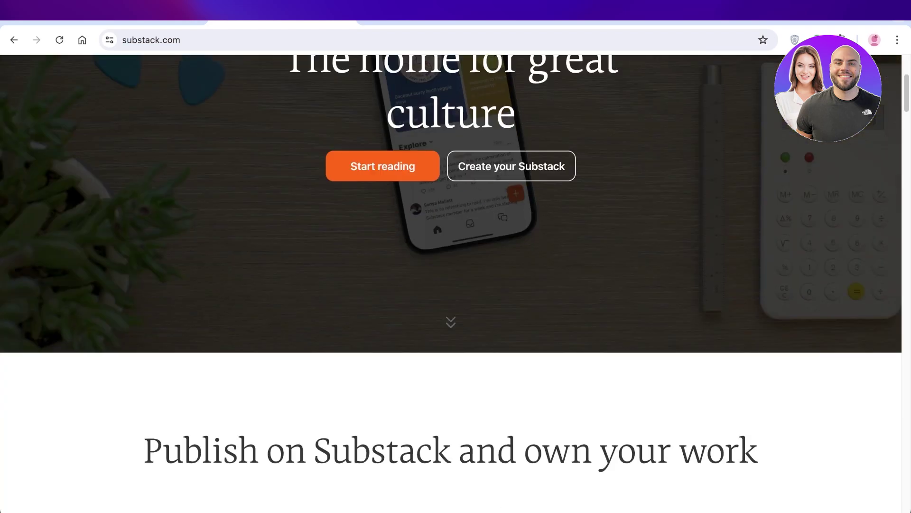
scroll(451, 283, down, 7)
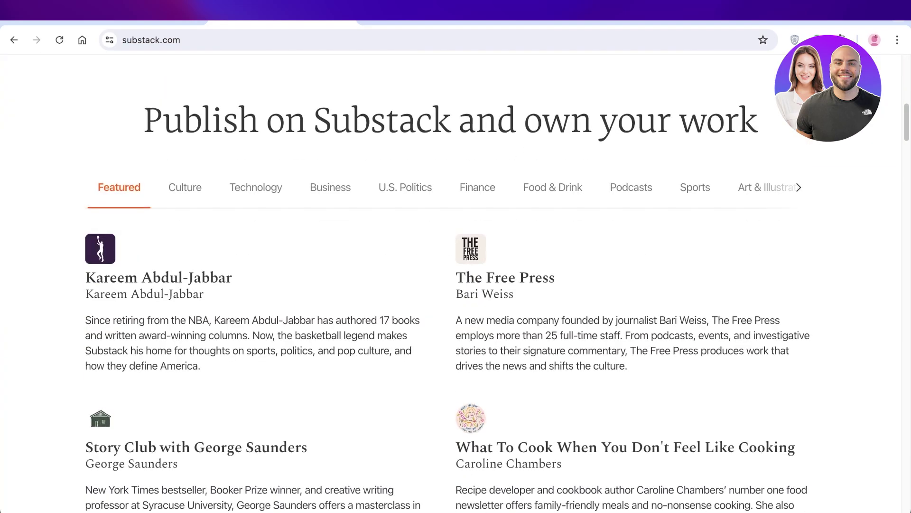
scroll(451, 284, down, 1)
scroll(451, 284, down, 20)
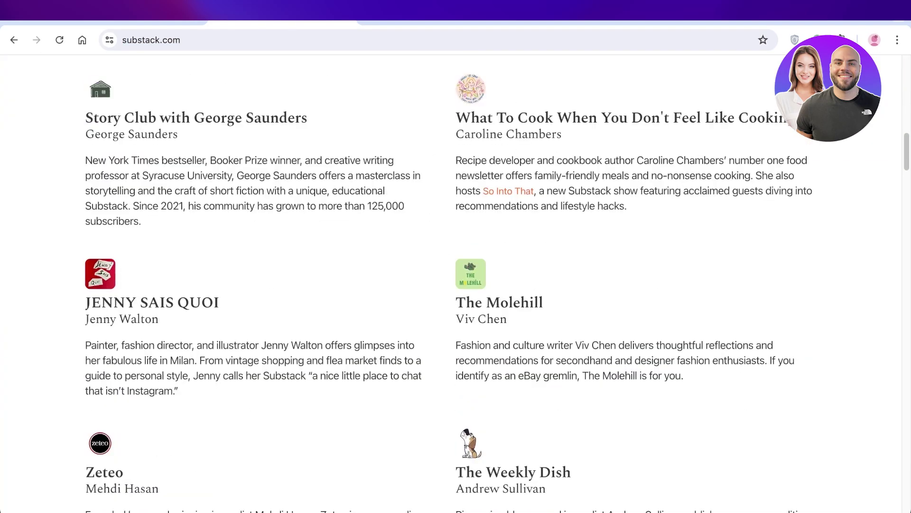
scroll(451, 284, down, 16)
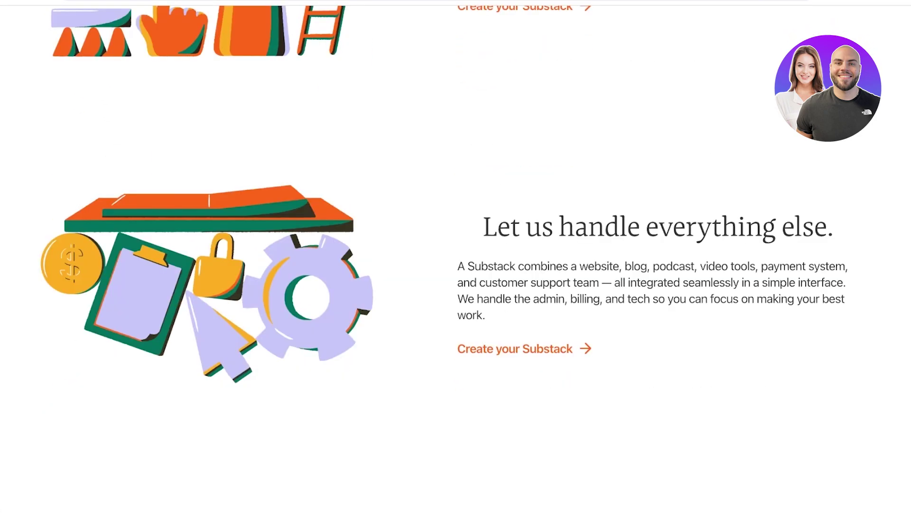
scroll(451, 283, down, 10)
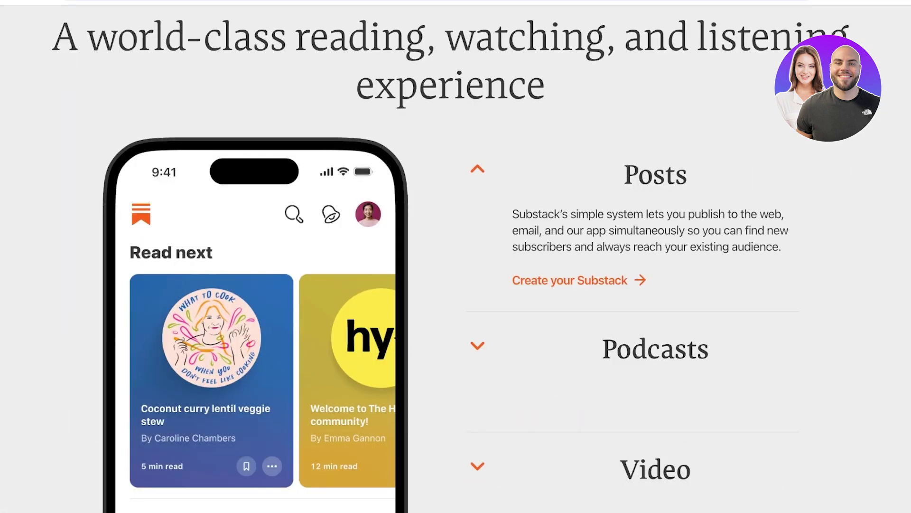
scroll(451, 283, down, 6)
scroll(455, 257, up, 15)
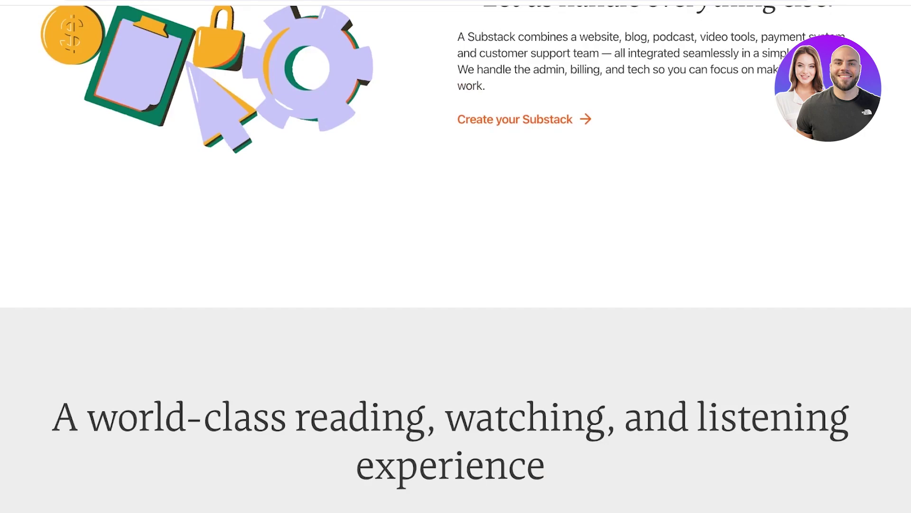
scroll(455, 256, up, 10)
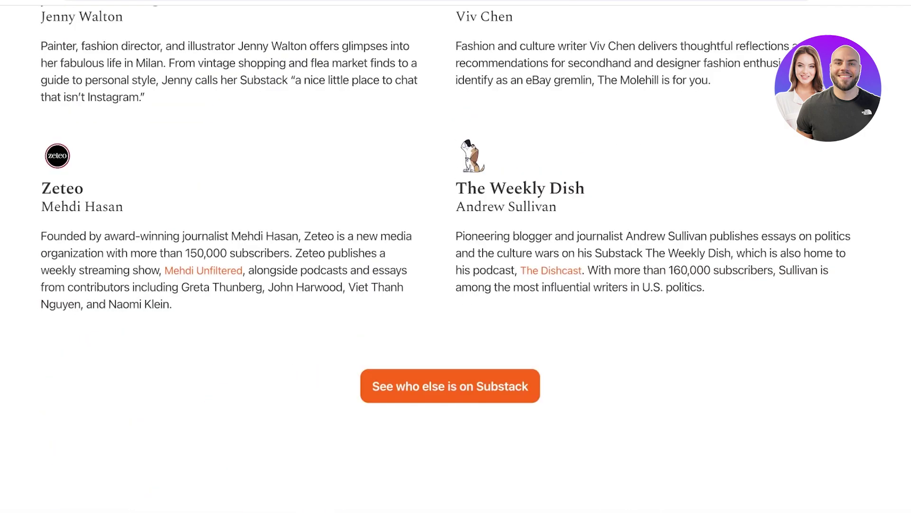
scroll(456, 256, up, 8)
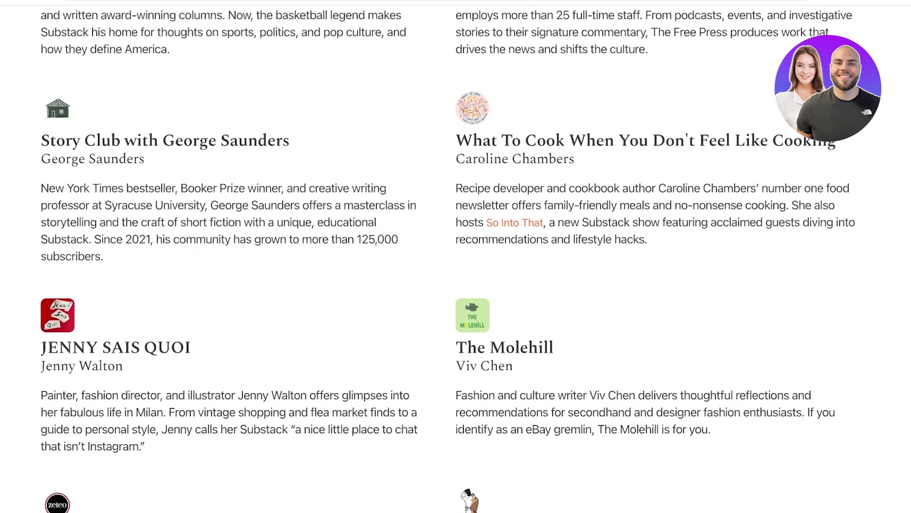
scroll(456, 256, down, 5)
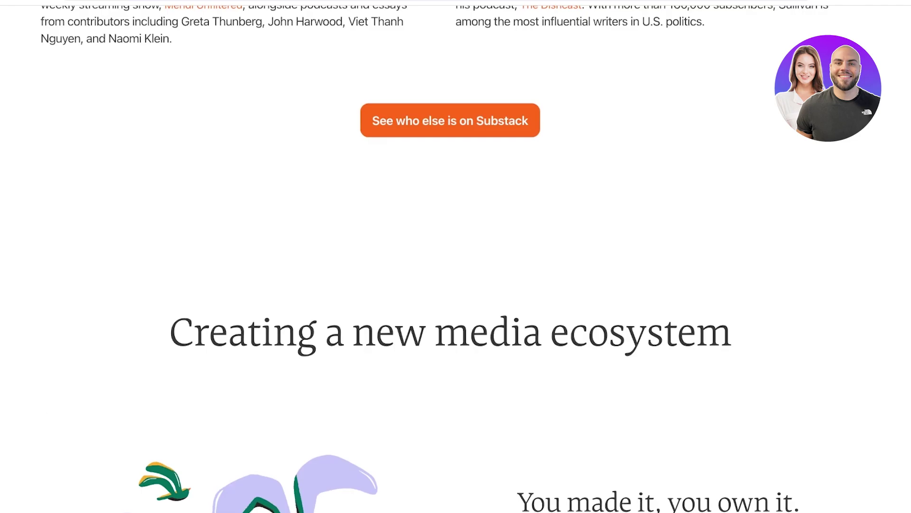
scroll(456, 257, up, 10)
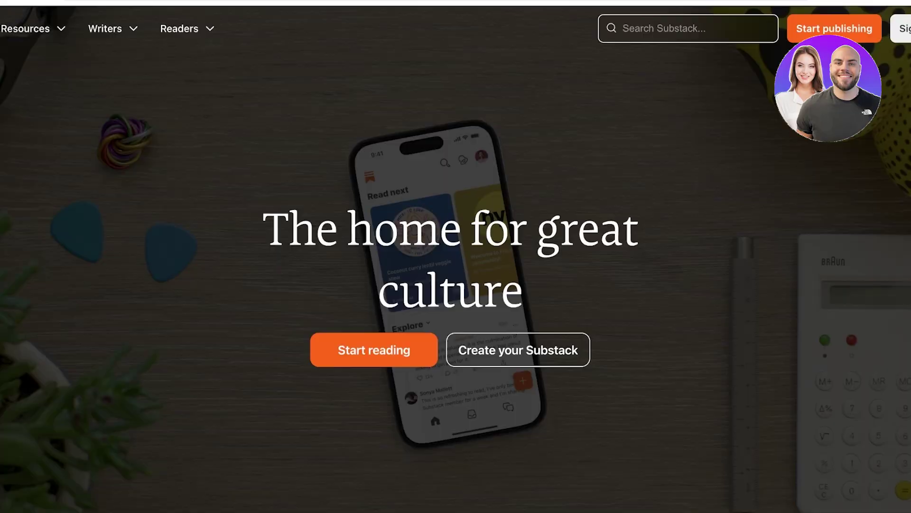
click(900, 28)
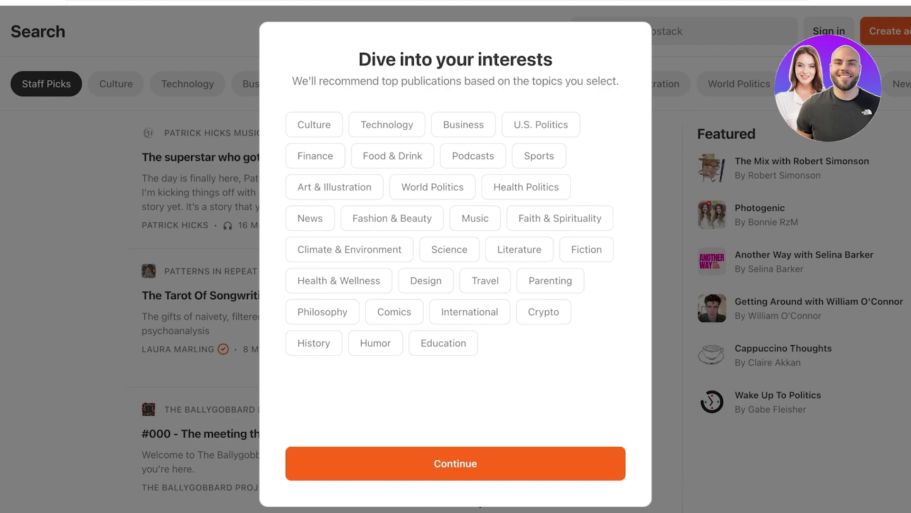
Pick Humor, Health & Wellness, Philosophy, Fashion & Beauty, Food & Drink and Faith & Spirituality as interests
click(443, 343)
click(375, 343)
click(443, 343)
click(339, 280)
click(322, 311)
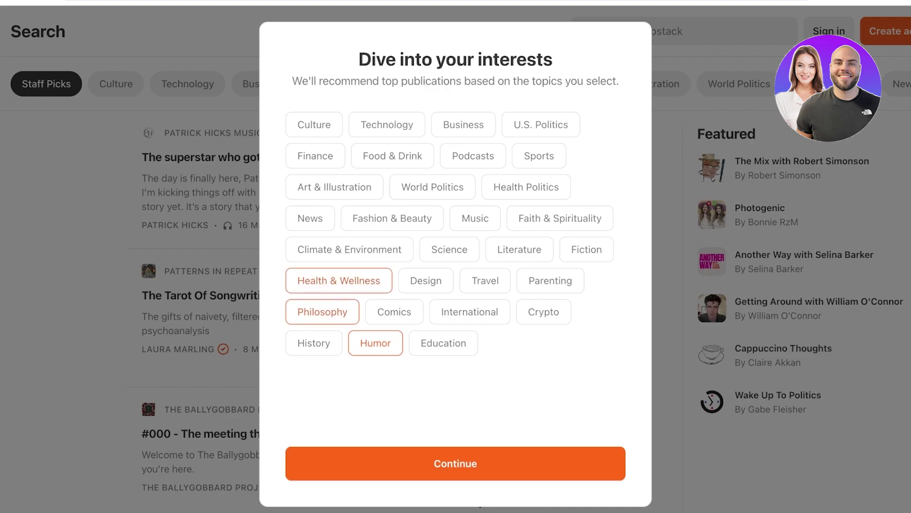
click(393, 218)
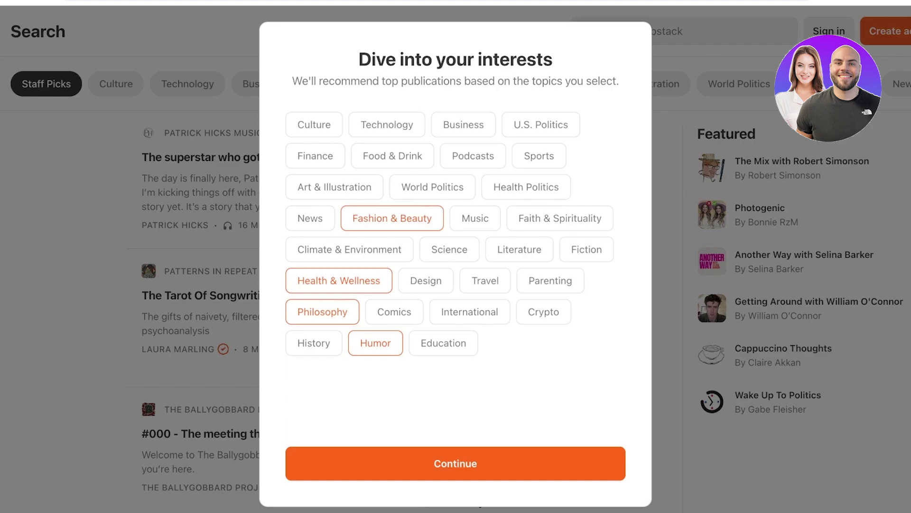
click(392, 155)
click(560, 219)
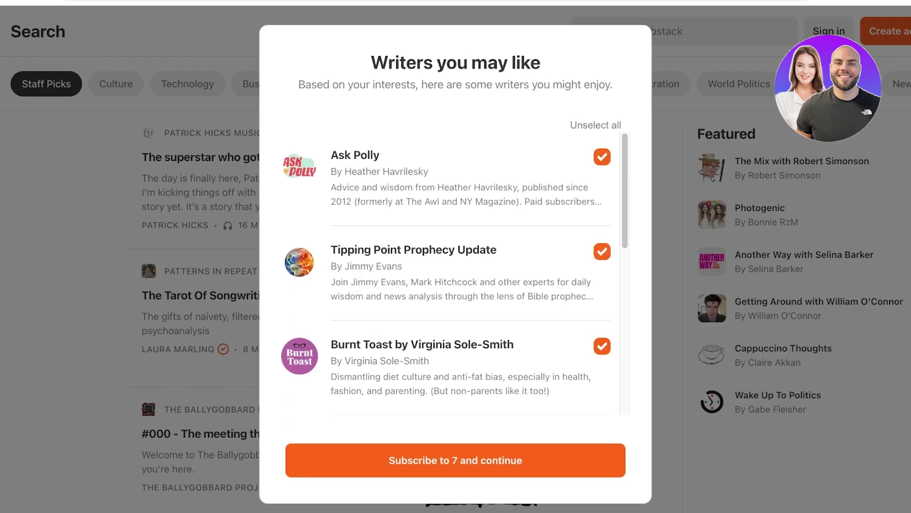
Clear all the suggested writer subscriptions
scroll(446, 275, down, 8)
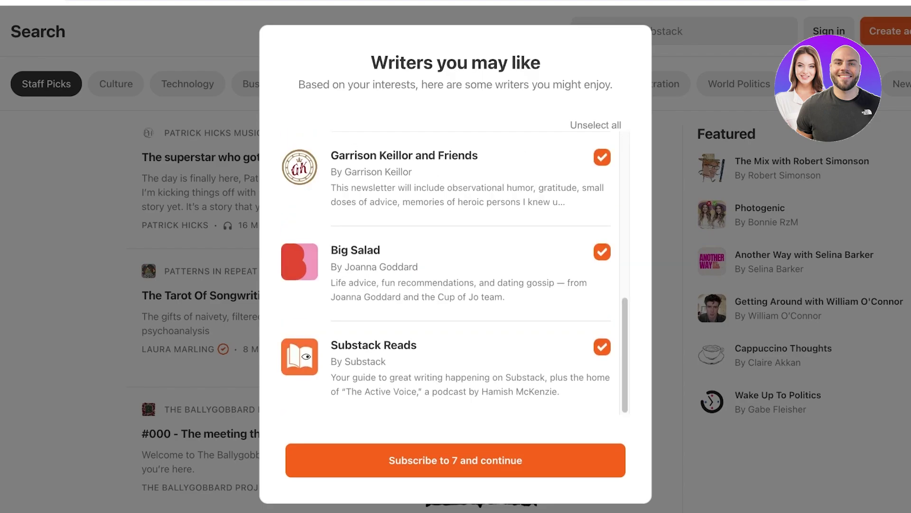
scroll(446, 275, up, 8)
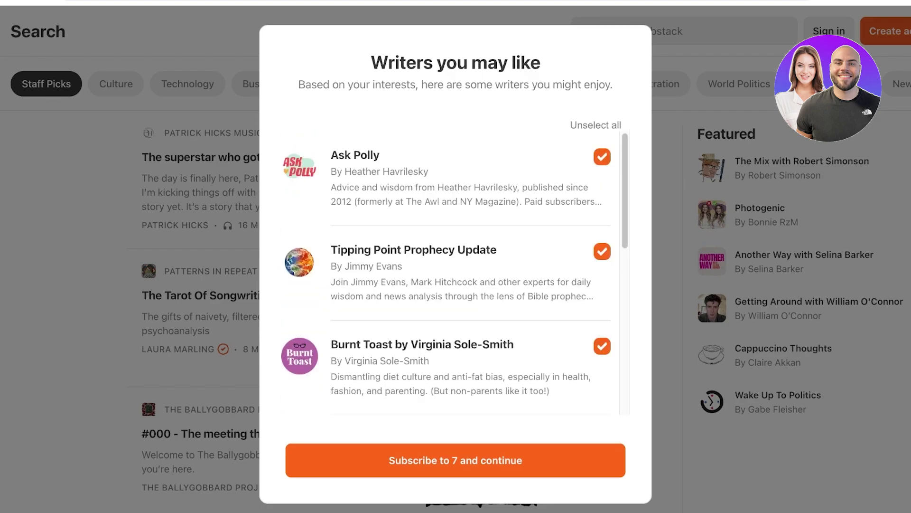
scroll(446, 276, down, 8)
click(596, 125)
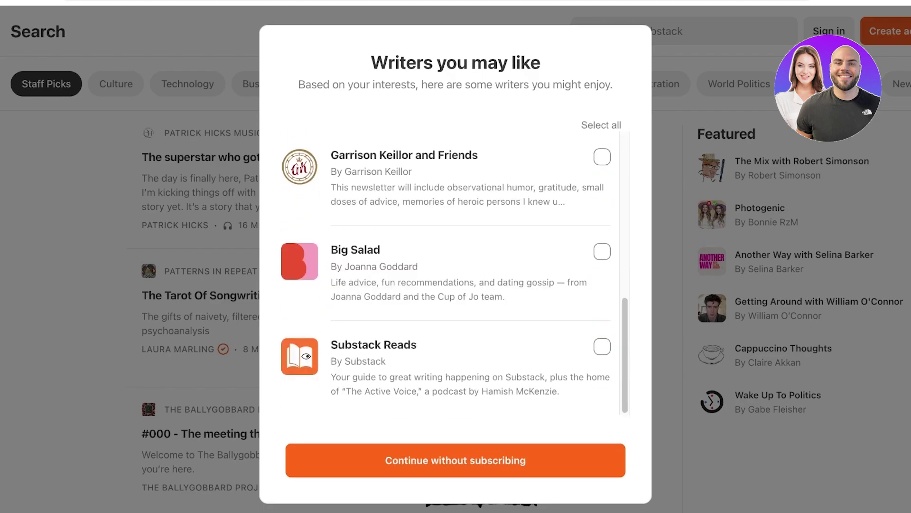
scroll(446, 276, up, 8)
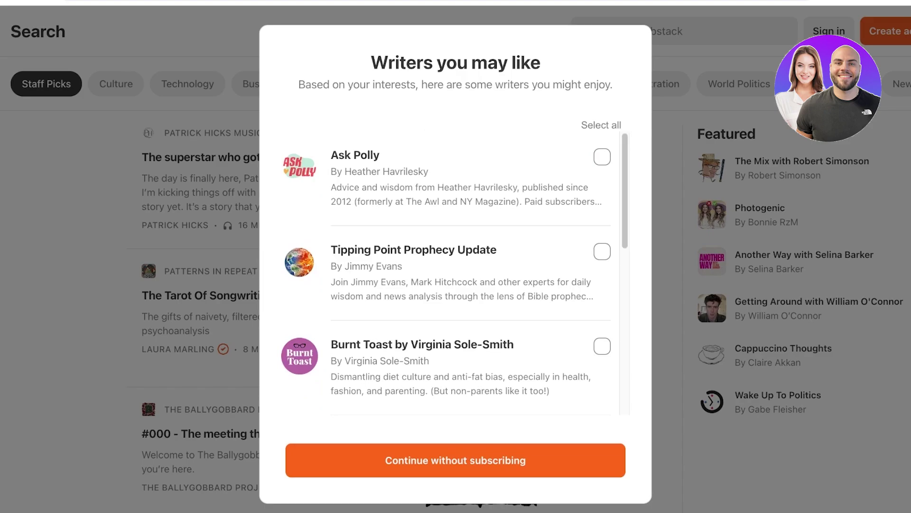
Subscribe to Ask Polly, Burnt Toast, Tipping Point Prophecy Update, Big Salad and Substack Reads, then continue
click(602, 157)
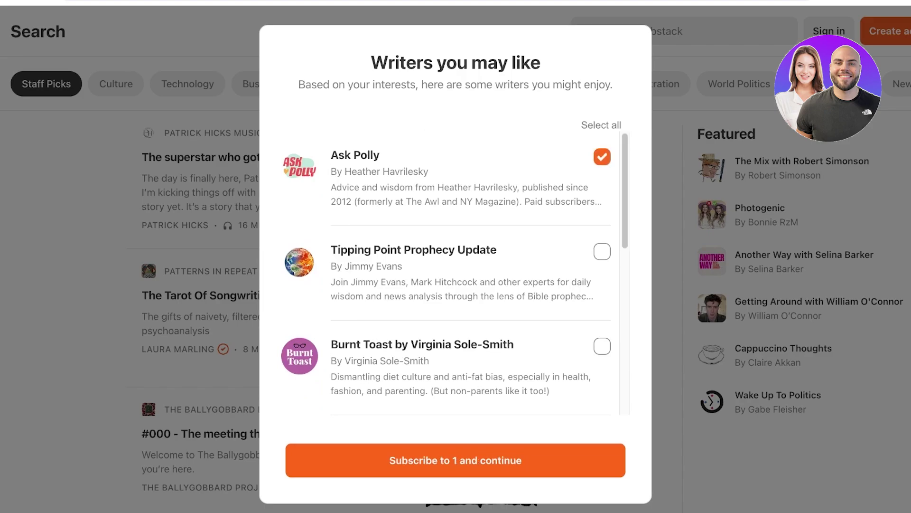
scroll(454, 271, down, 1)
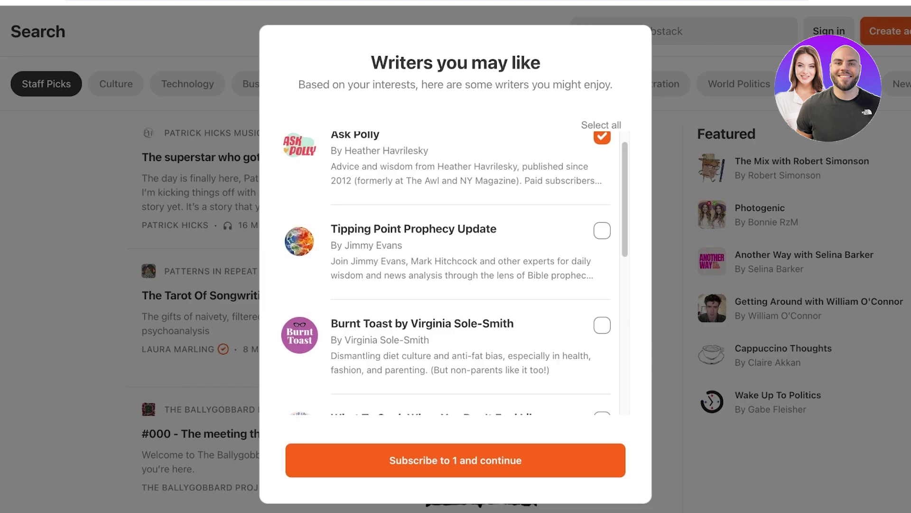
click(602, 325)
scroll(454, 271, down, 5)
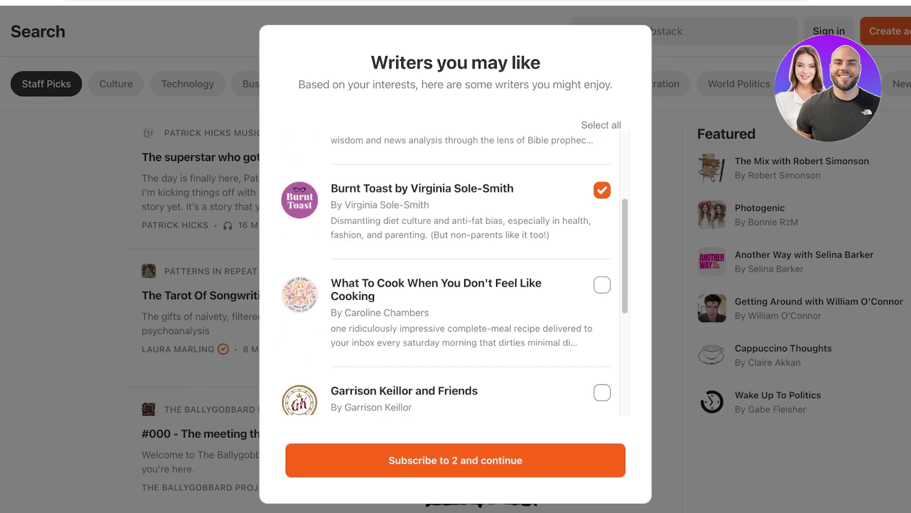
scroll(454, 270, up, 6)
click(602, 251)
scroll(455, 271, down, 4)
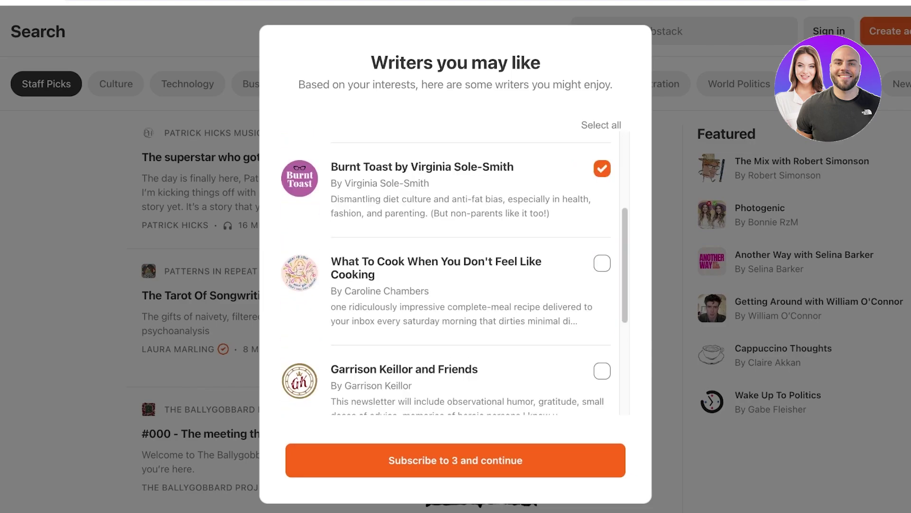
scroll(455, 270, down, 3)
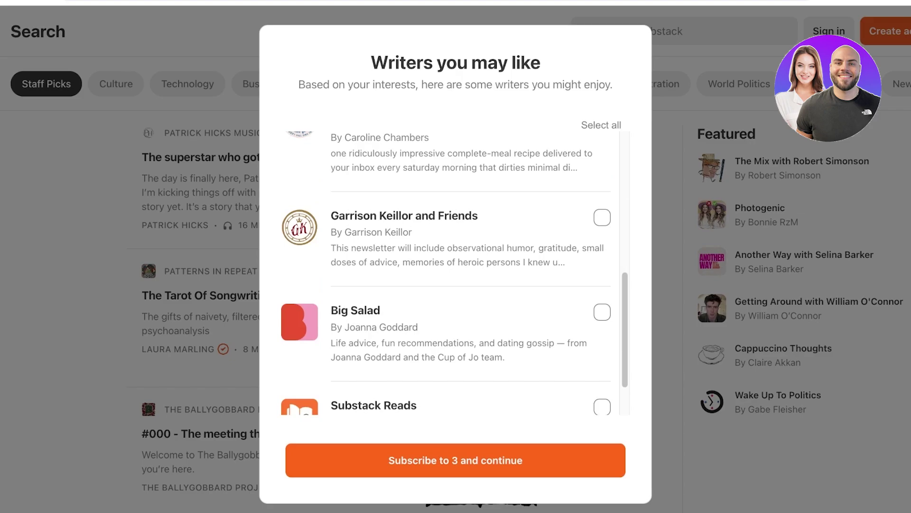
click(602, 312)
scroll(602, 312, down, 1)
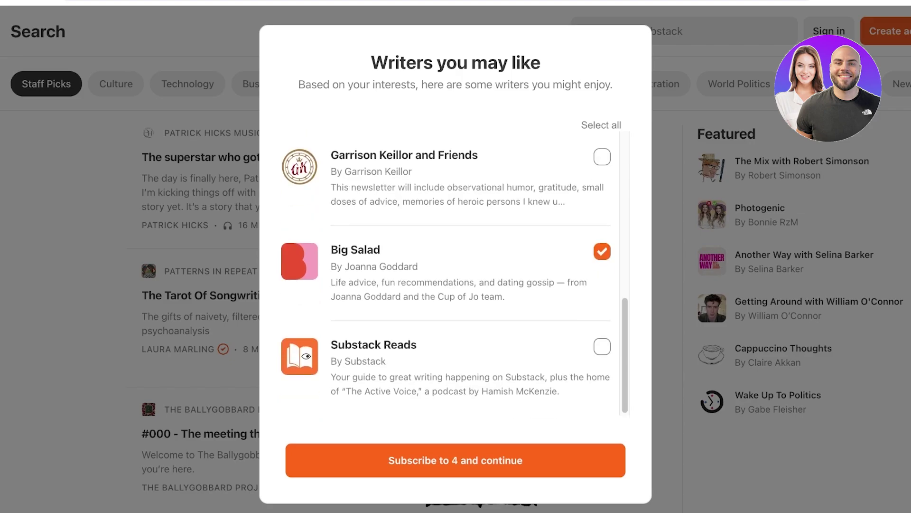
click(602, 347)
click(456, 460)
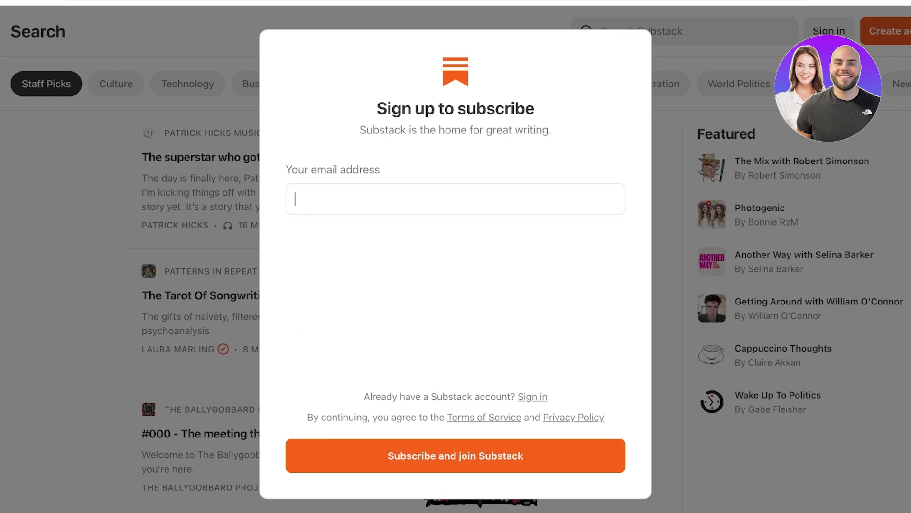
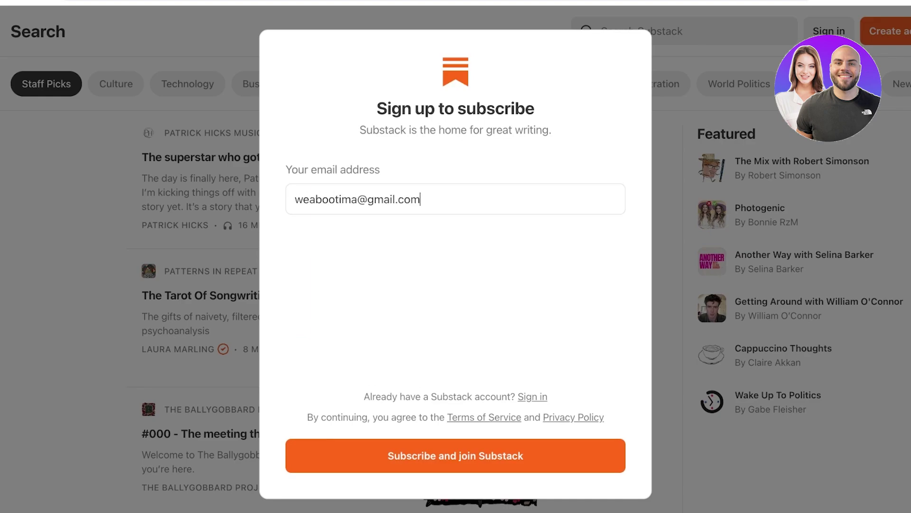
Submit an email address, then fill in the profile name, handle and bio 'I'm a writer in the oven'
key(Return)
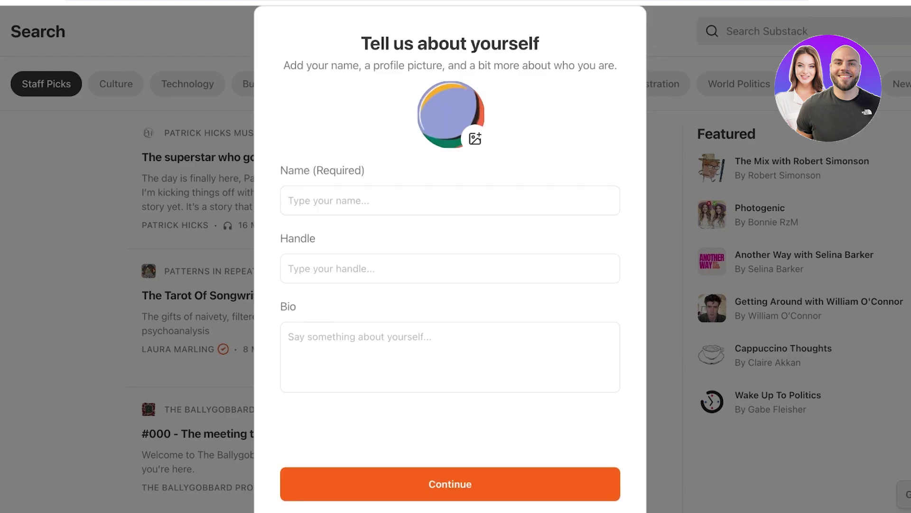
key(Tab)
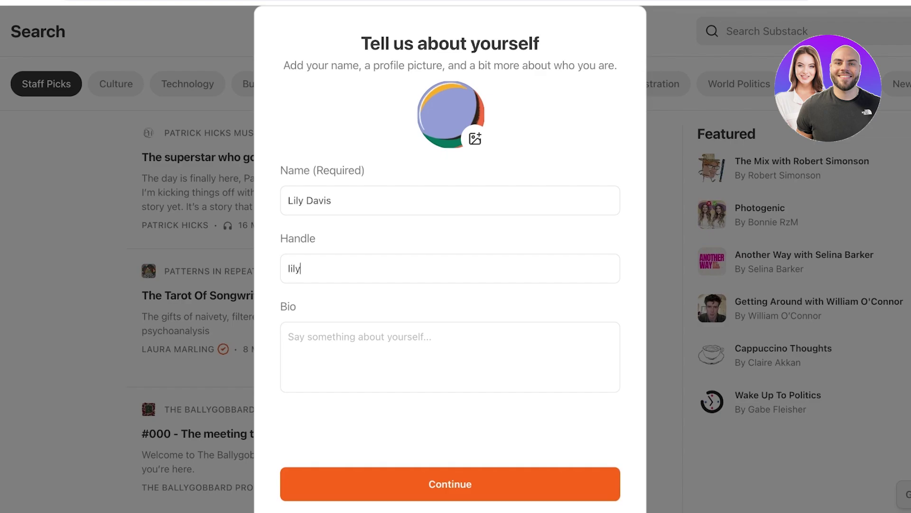
click(325, 268)
click(295, 337)
text(I)
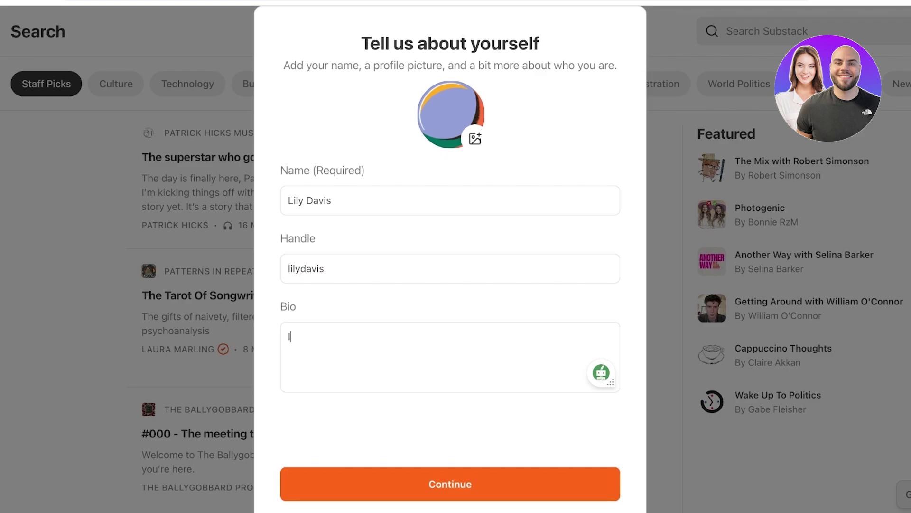
text('m a writer in the oven)
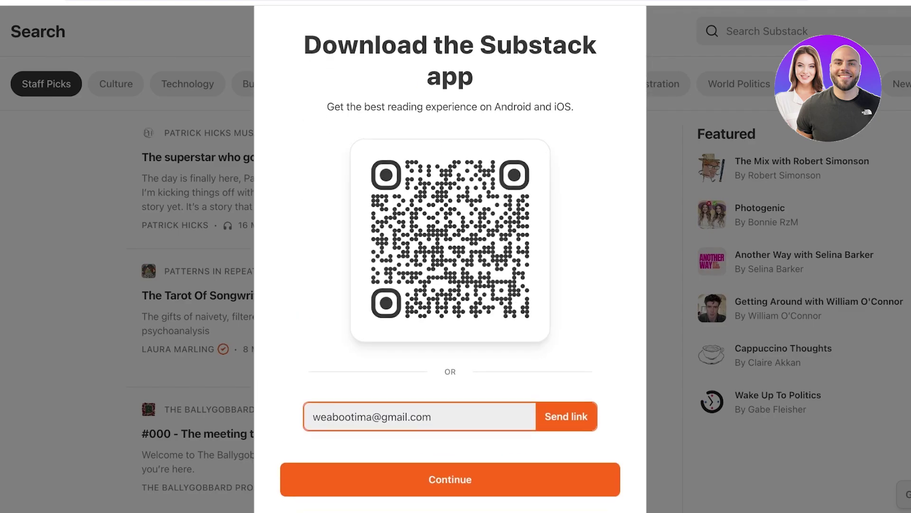
Submit the profile details and the sign-up email to create the account
key(Return)
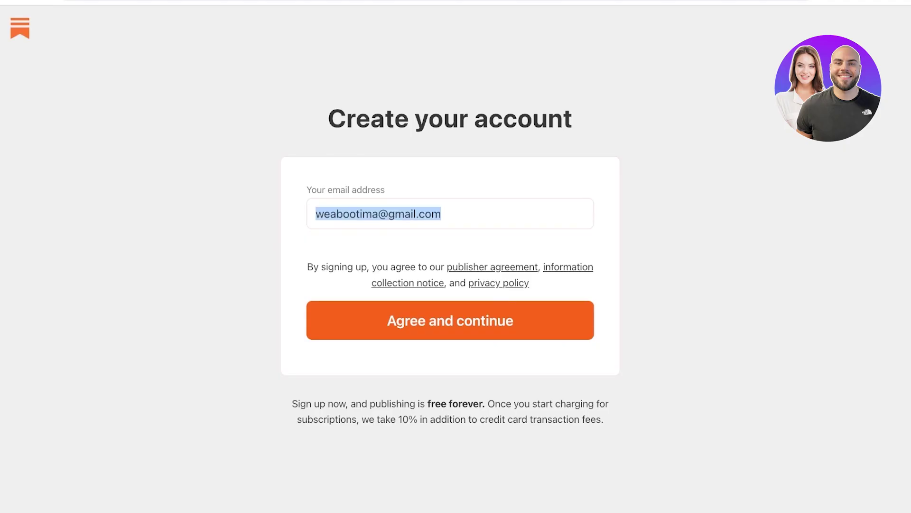
key(Return)
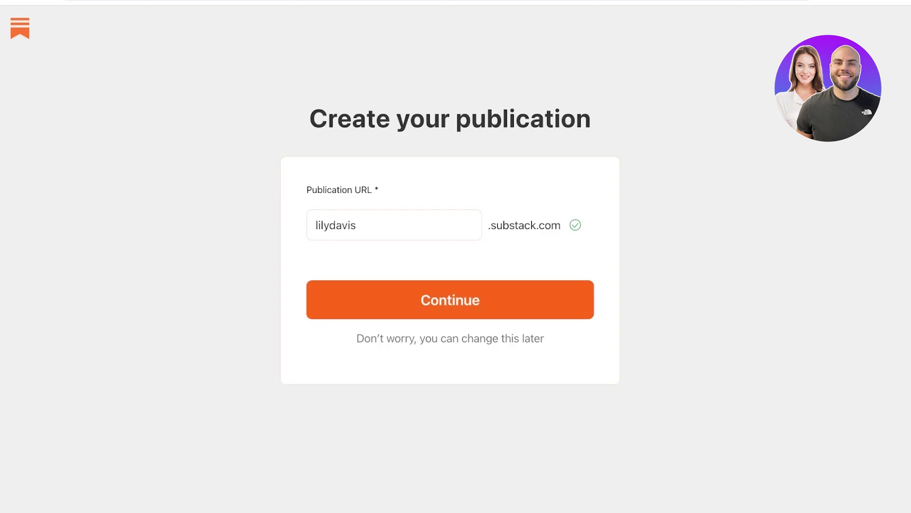
Replace the publication URL with 'pinksapphire' and submit it
click(357, 225)
key(super+a)
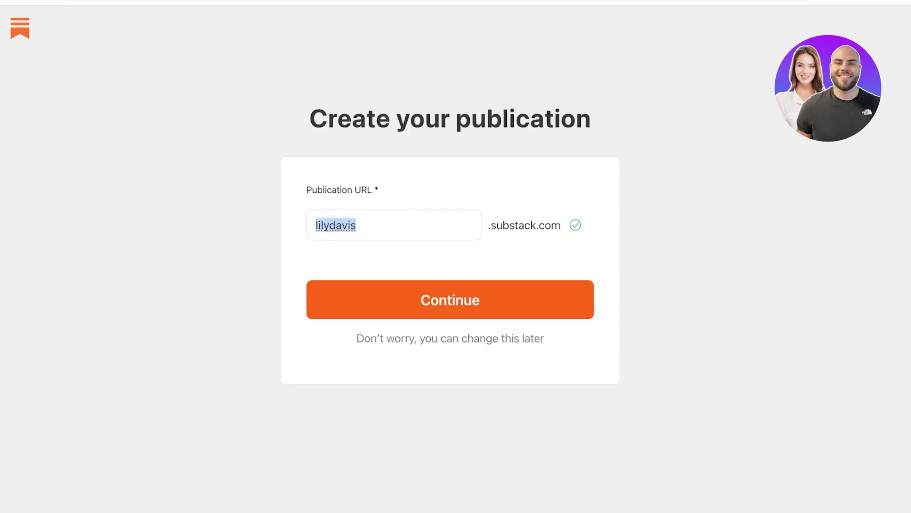
key(BackSpace)
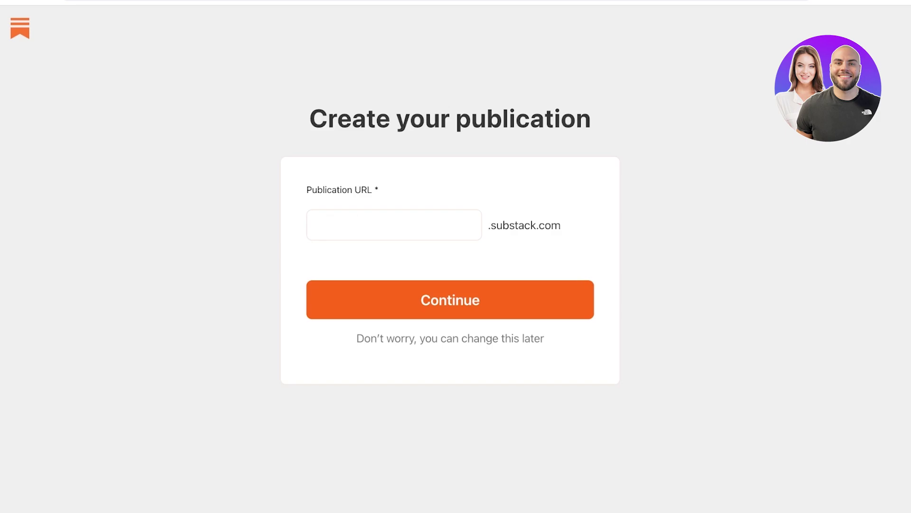
text(pinksapp)
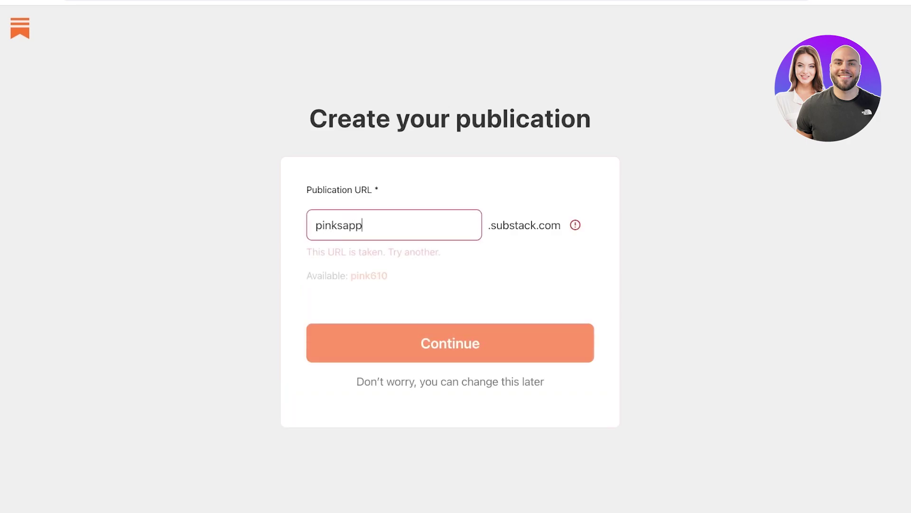
text(hire)
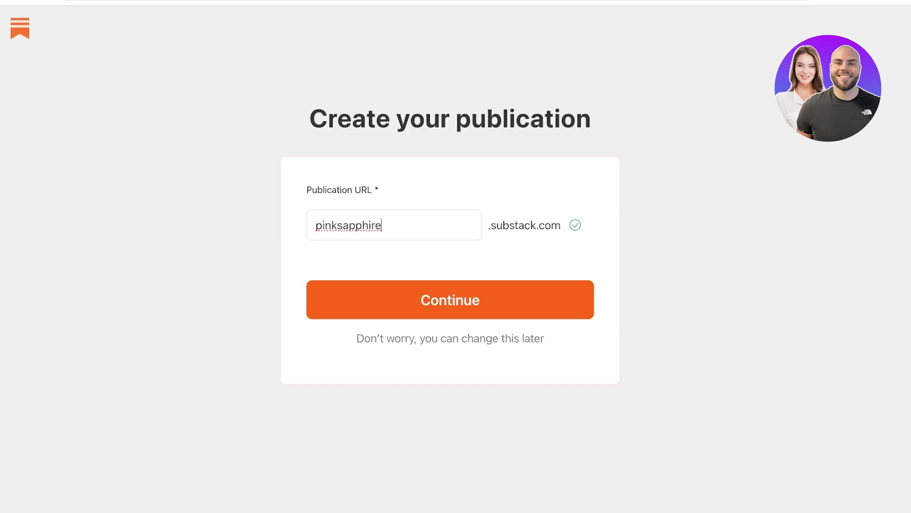
key(Return)
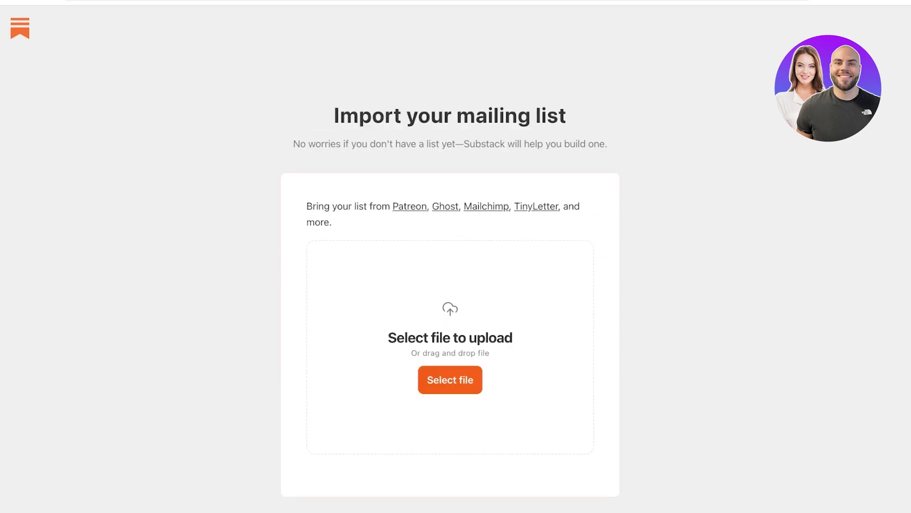
Skip the mailing-list import and add one subscriber's email address
scroll(450, 280, down, 3)
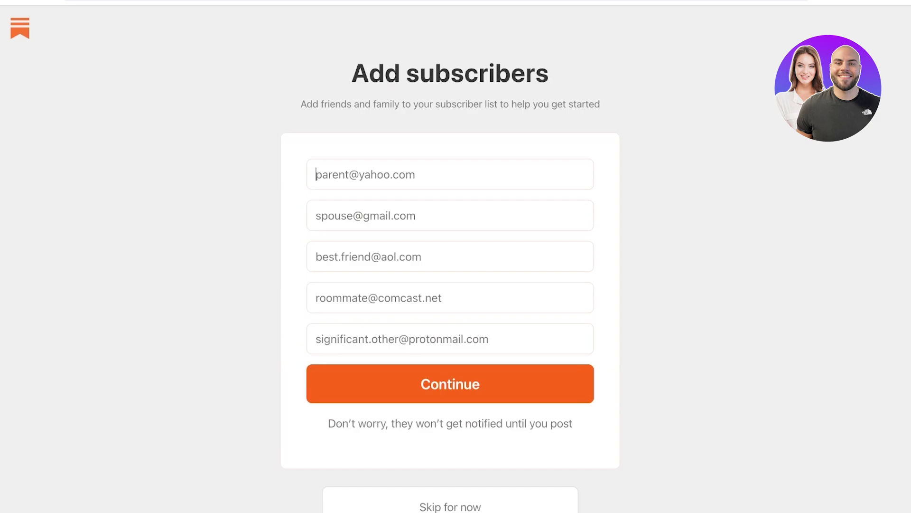
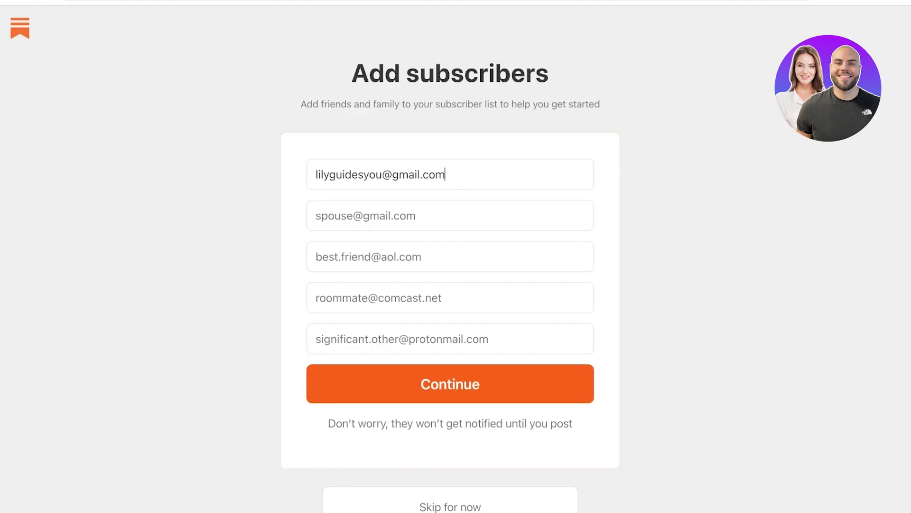
key(Return)
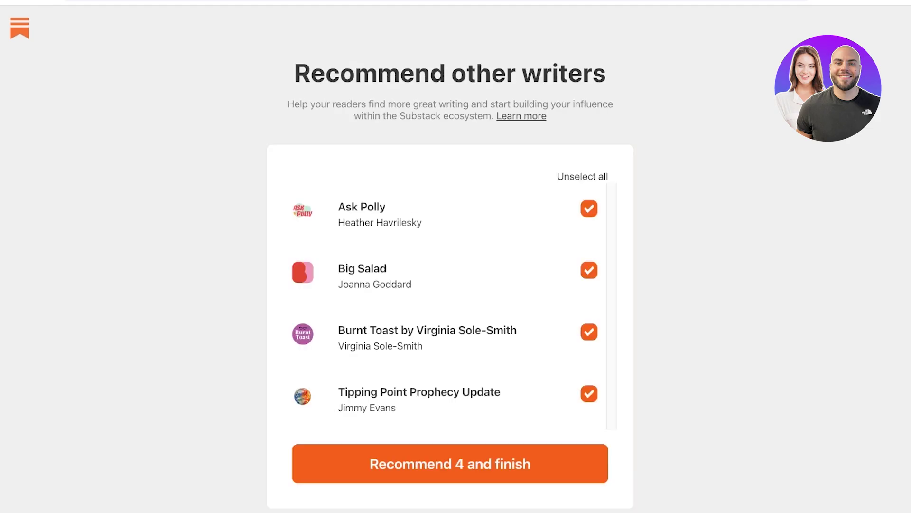
Unselect all four recommended writers, finish onboarding, and look over the Home dashboard
scroll(450, 280, down, 1)
click(582, 143)
scroll(450, 280, up, 1)
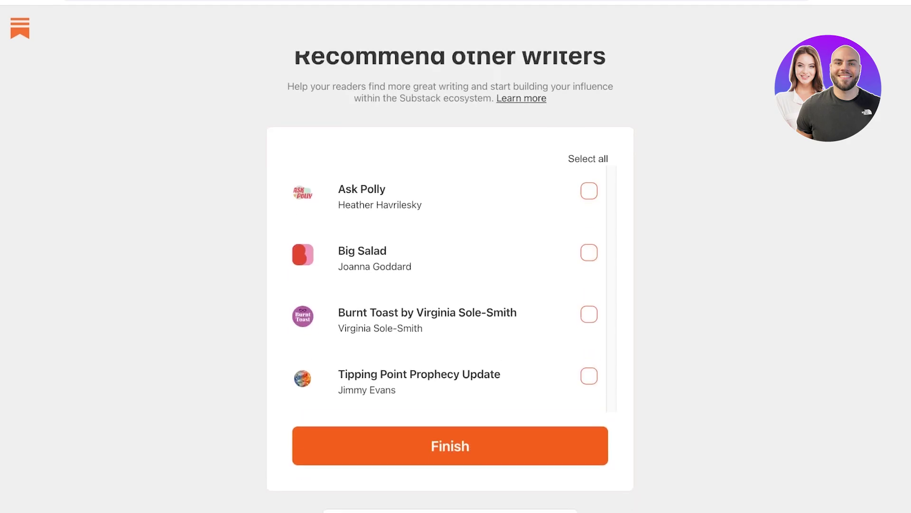
scroll(450, 280, down, 2)
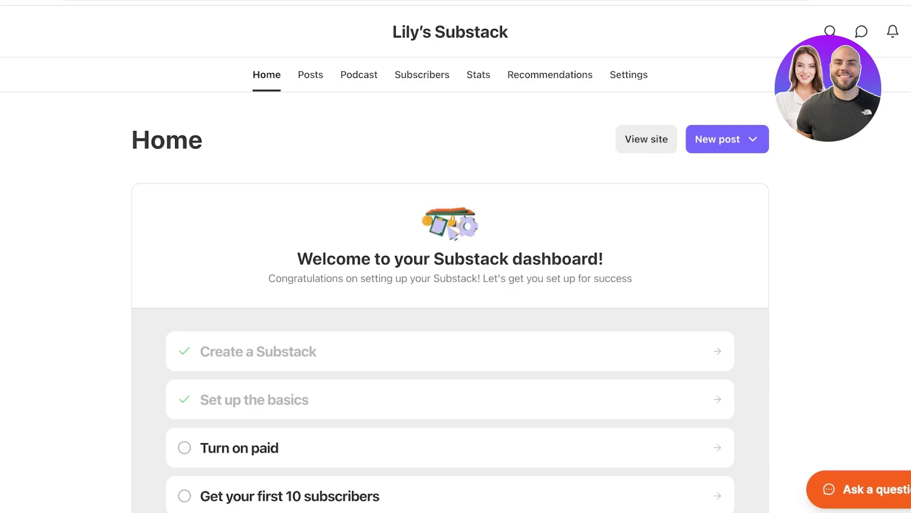
scroll(450, 285, down, 3)
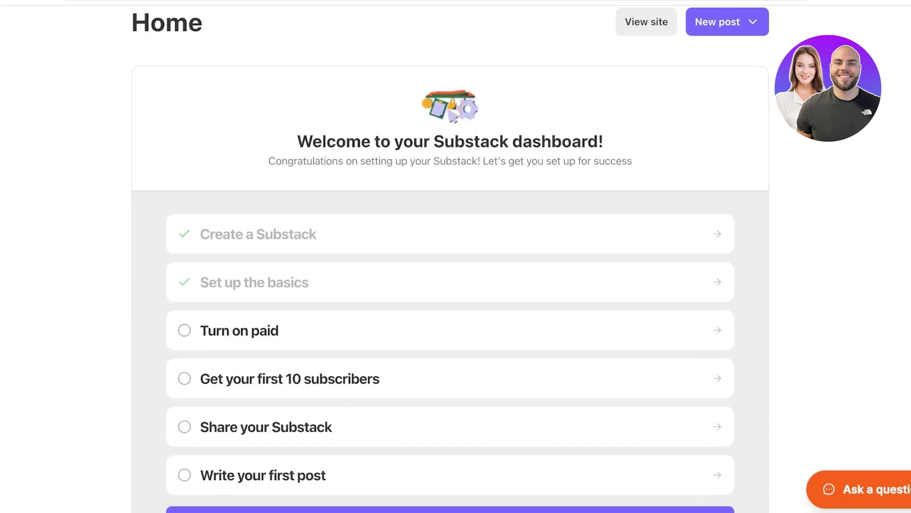
scroll(450, 257, down, 4)
scroll(450, 256, up, 6)
scroll(450, 256, down, 12)
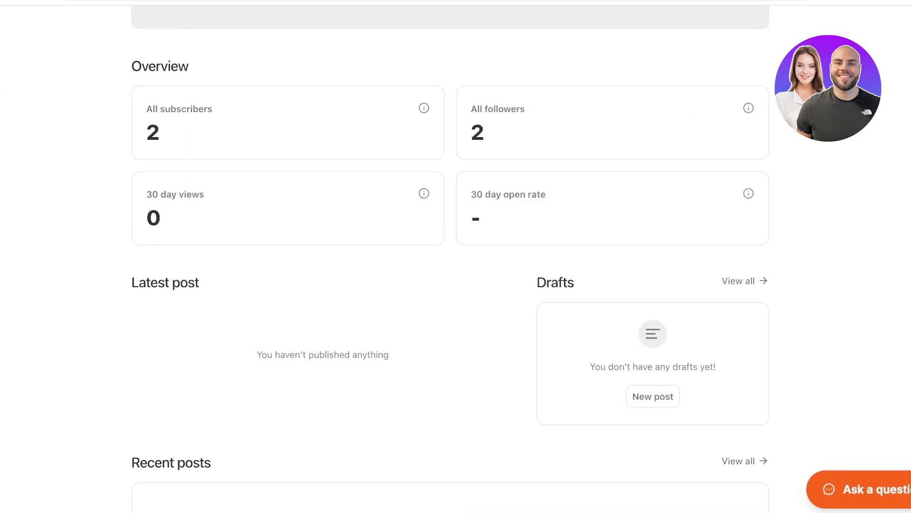
scroll(450, 256, up, 15)
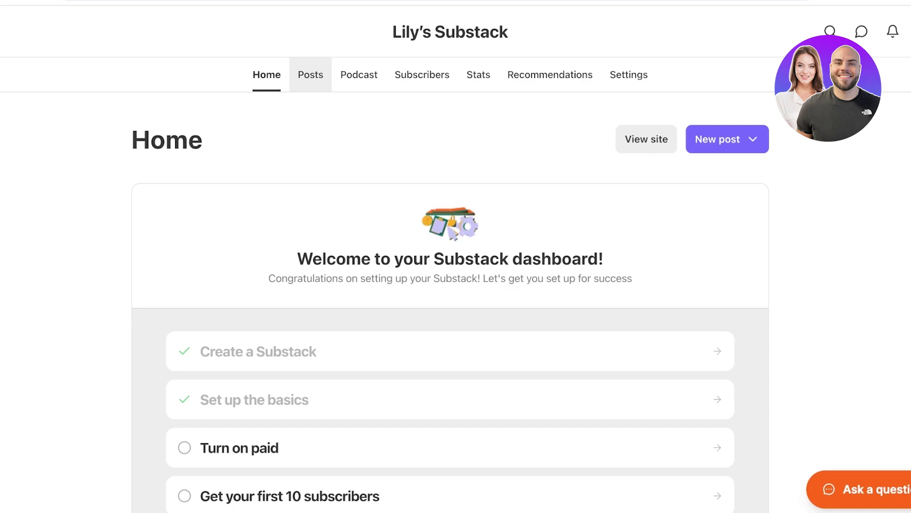
Preview the Turn on paid walkthrough, dismiss it, and view the empty Posts list
scroll(450, 257, down, 3)
click(239, 311)
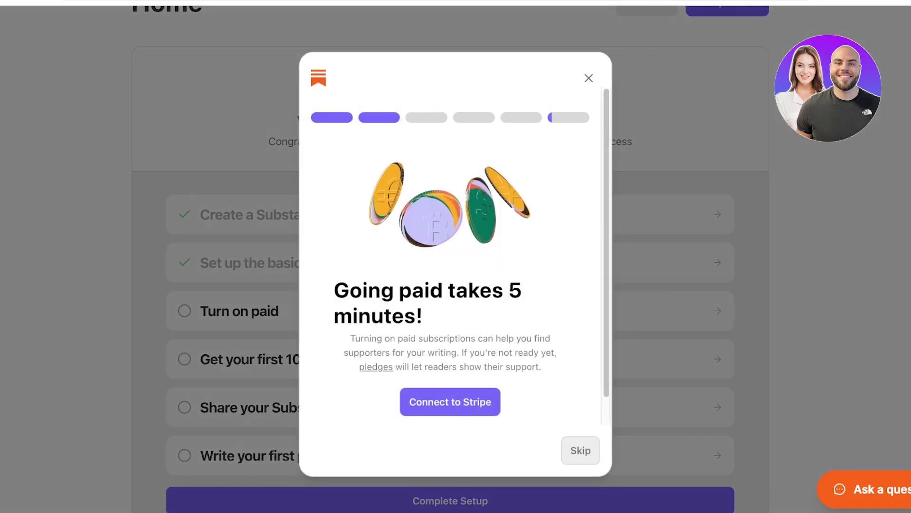
scroll(456, 257, down, 1)
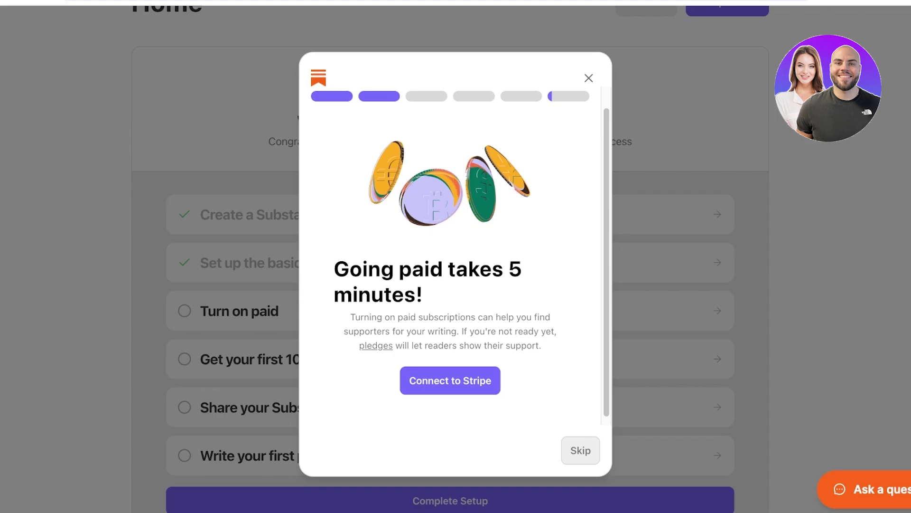
key(Escape)
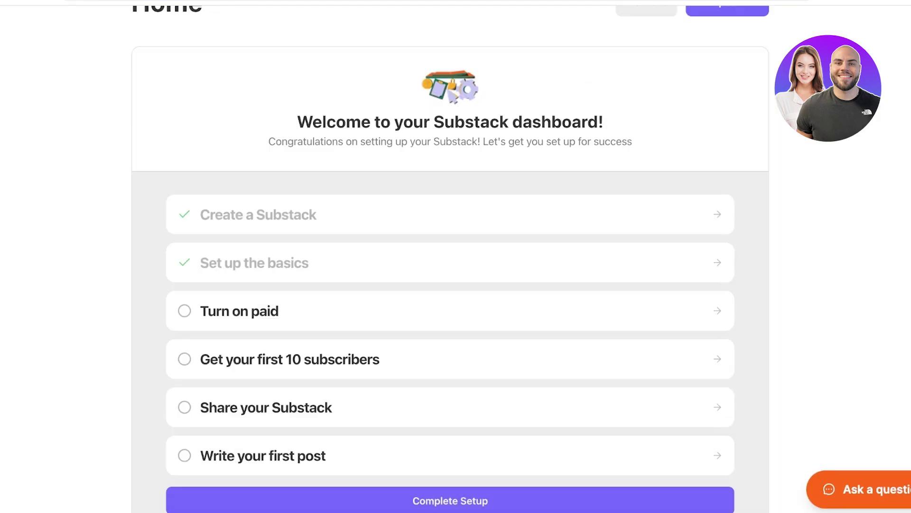
scroll(456, 256, up, 3)
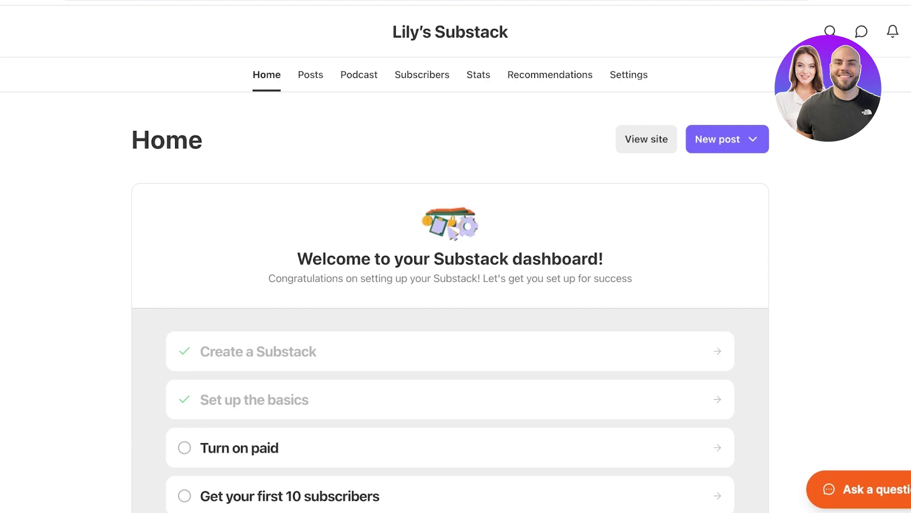
click(310, 74)
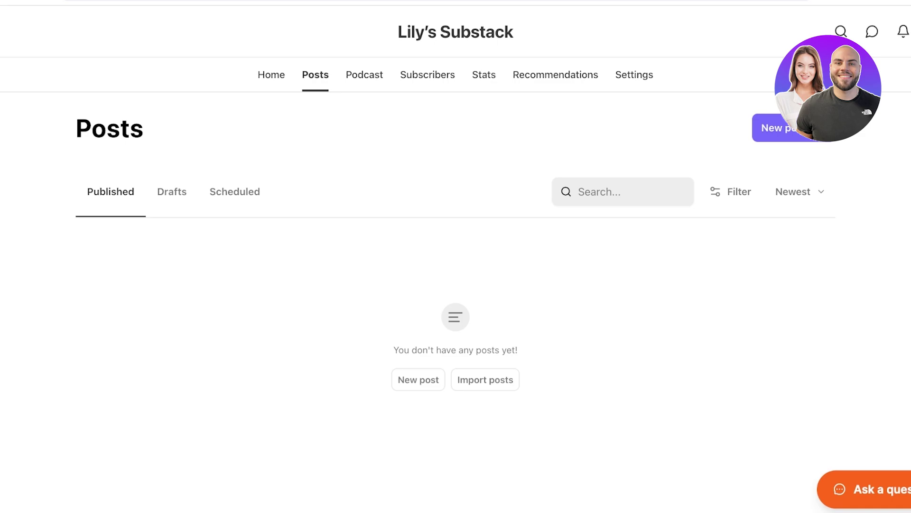
Visit the Podcast, Subscribers, Stats and Recommendations pages in turn
click(364, 75)
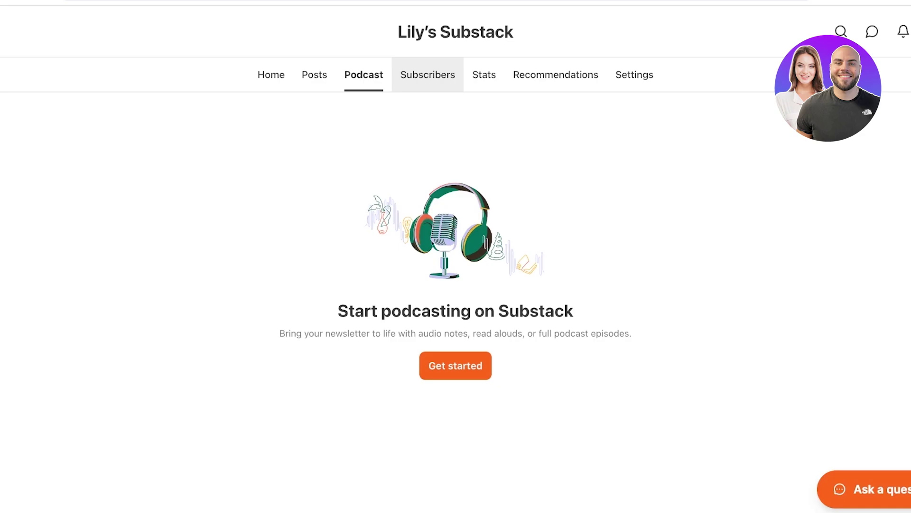
click(427, 74)
scroll(455, 257, down, 4)
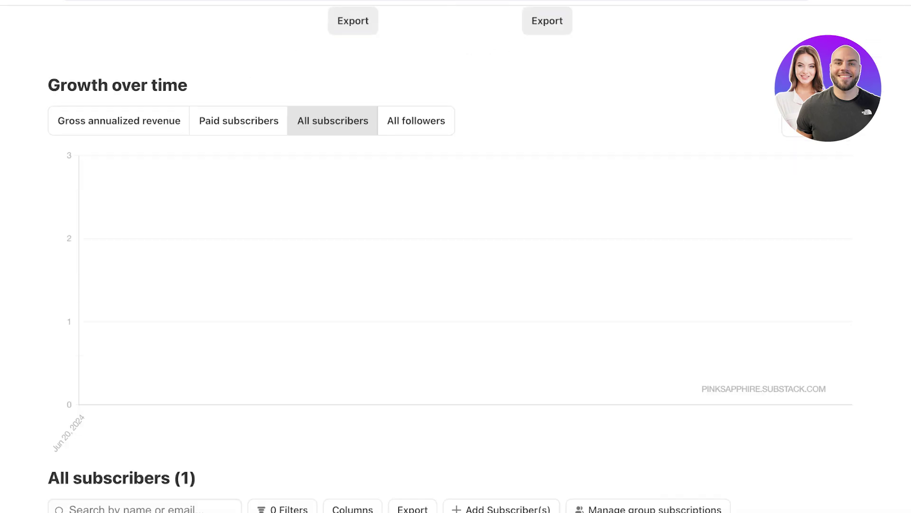
scroll(456, 256, up, 4)
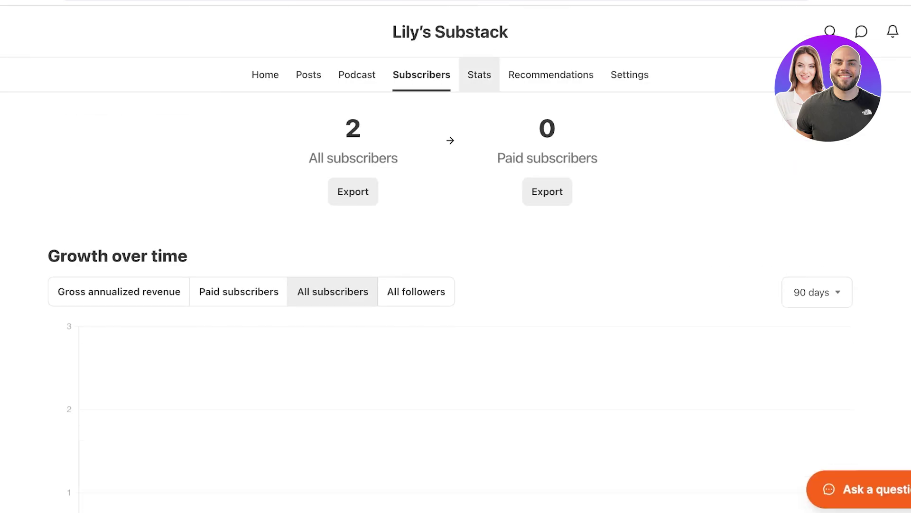
click(480, 74)
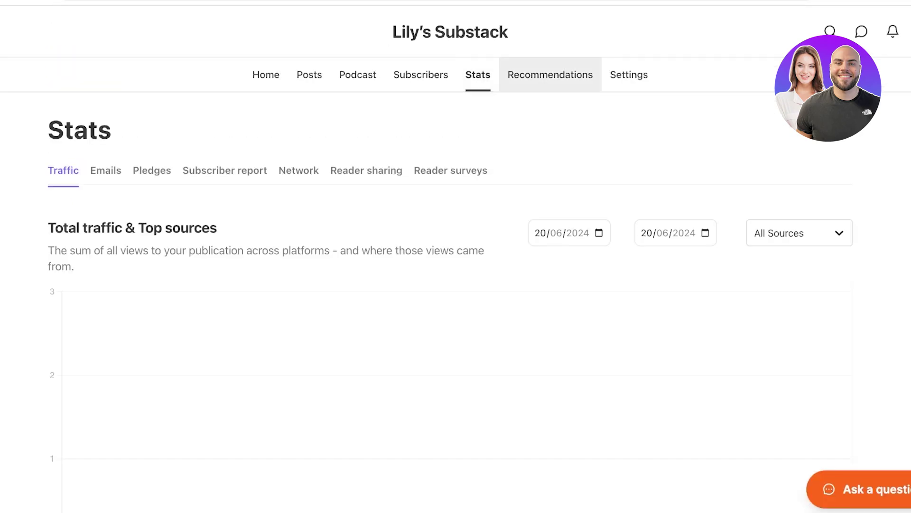
click(551, 74)
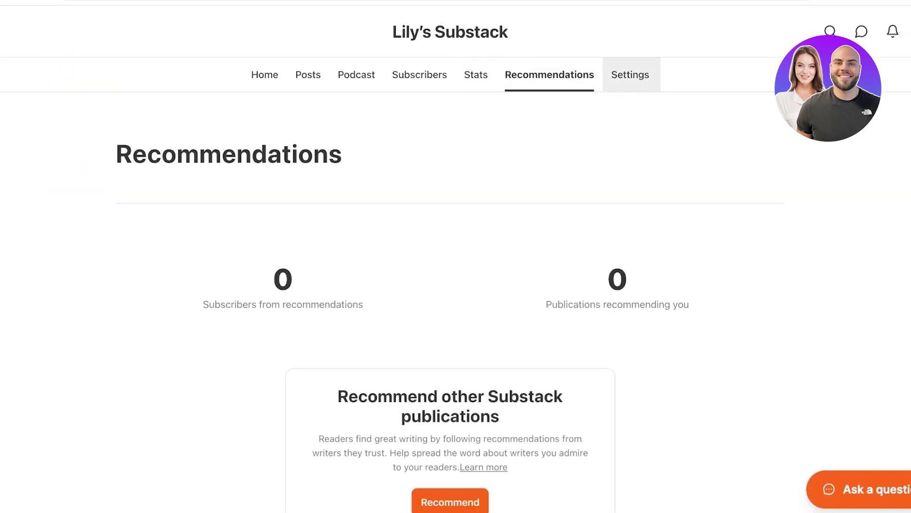
In Settings, replace the short description with 'A newsletter about the latest trends in fashion' and save
click(630, 75)
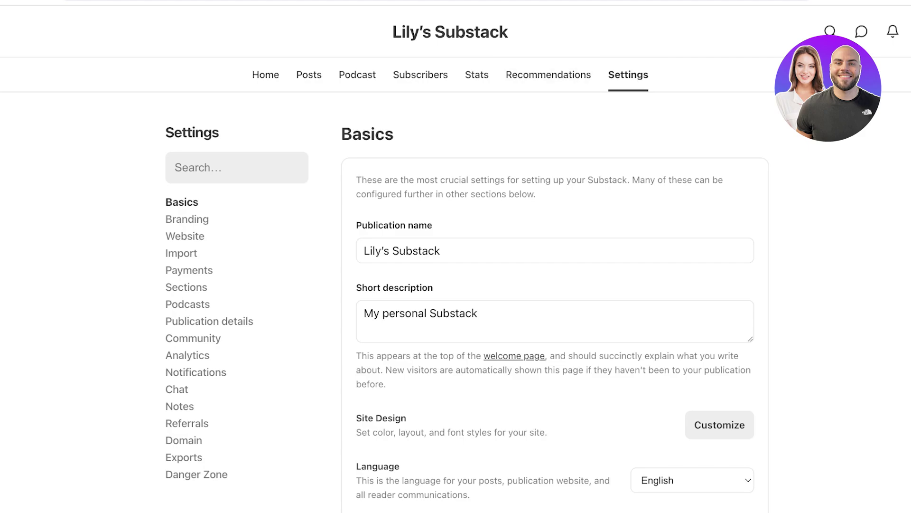
triple_click(420, 313)
key(BackSpace)
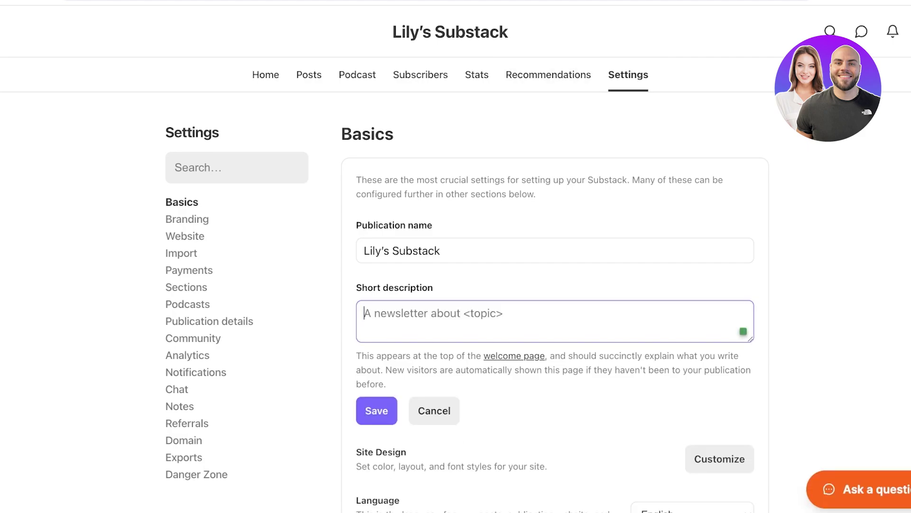
text(A )
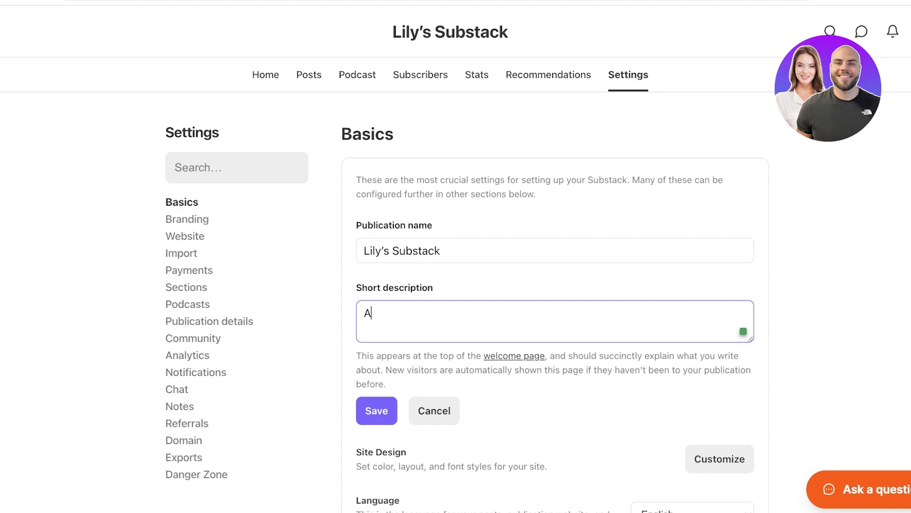
text(newsletter about the )
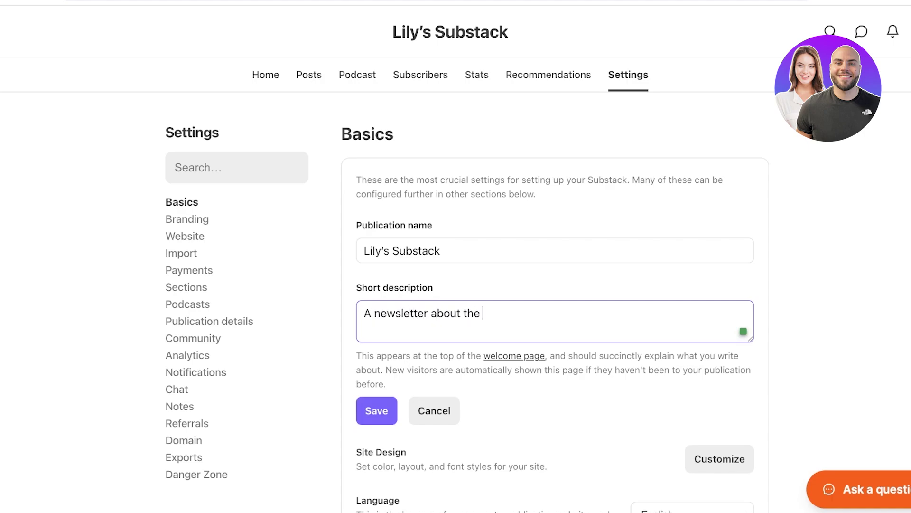
text(latest trends in fashion)
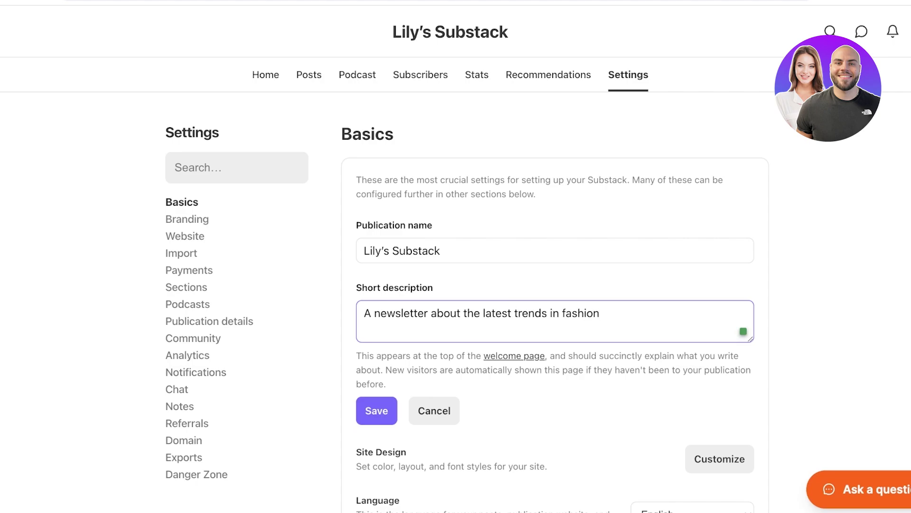
click(376, 411)
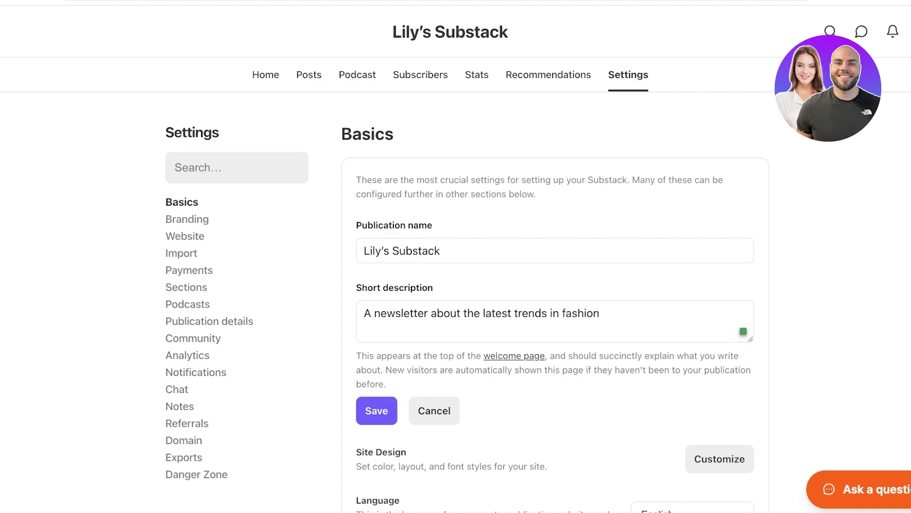
scroll(555, 284, down, 5)
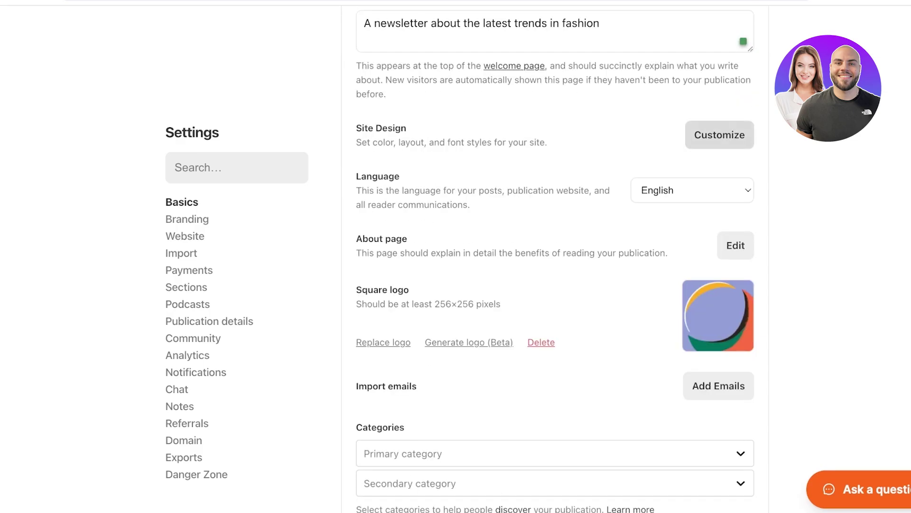
In Customize > Branding, set the site accent colour to lighter pink #ed85c7
click(720, 134)
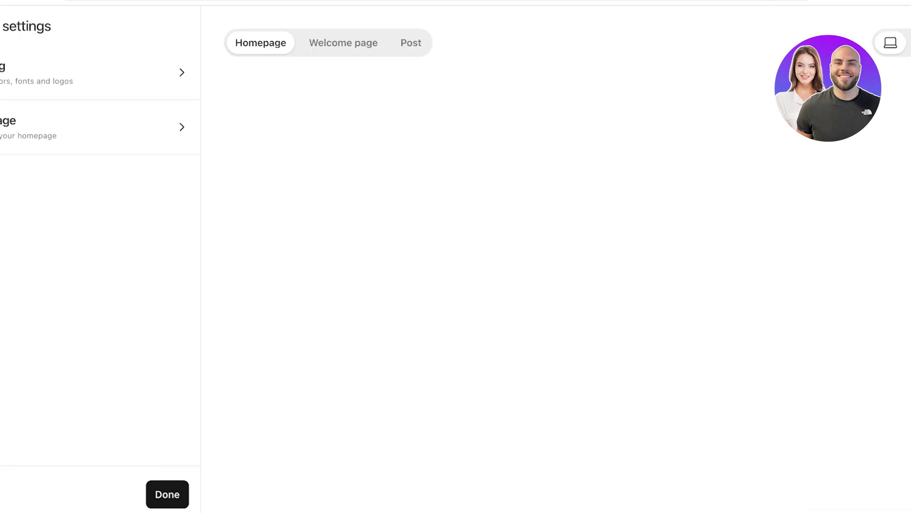
click(95, 73)
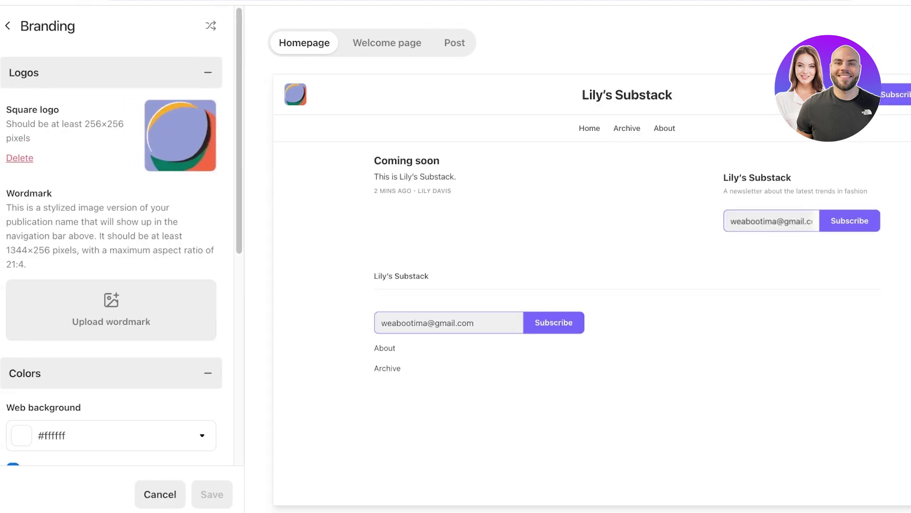
scroll(111, 256, down, 3)
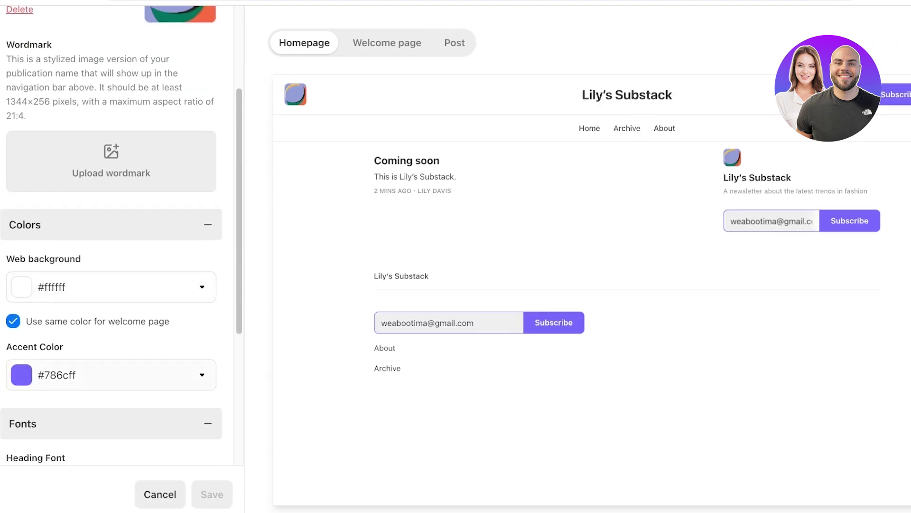
click(114, 375)
click(84, 420)
scroll(85, 332, down, 4)
click(114, 183)
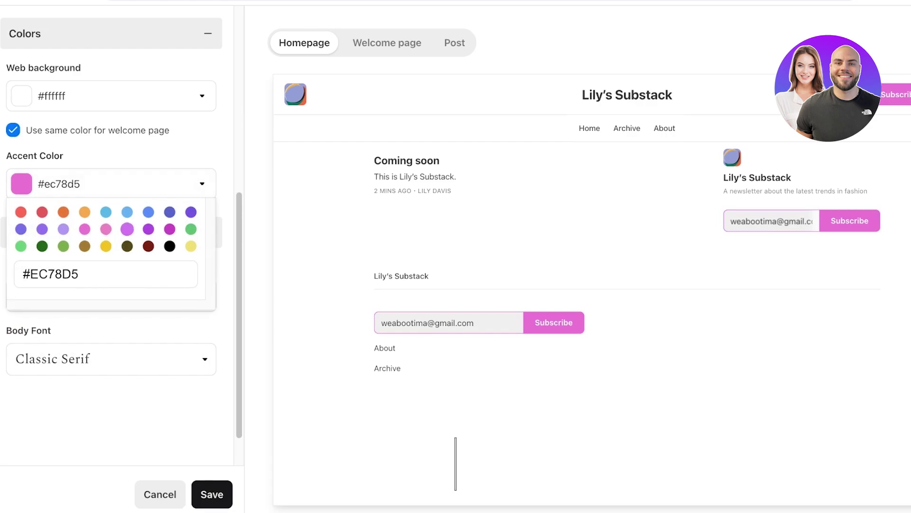
scroll(111, 256, up, 1)
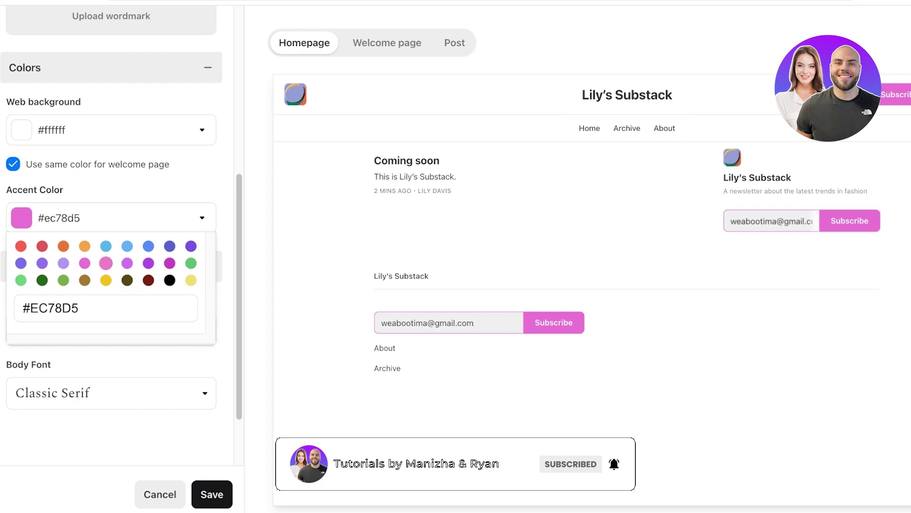
click(105, 263)
click(114, 217)
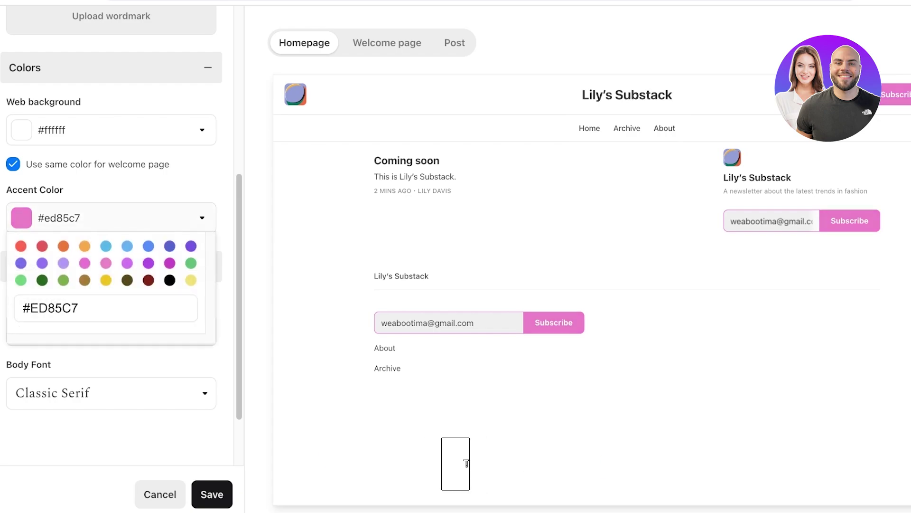
click(467, 464)
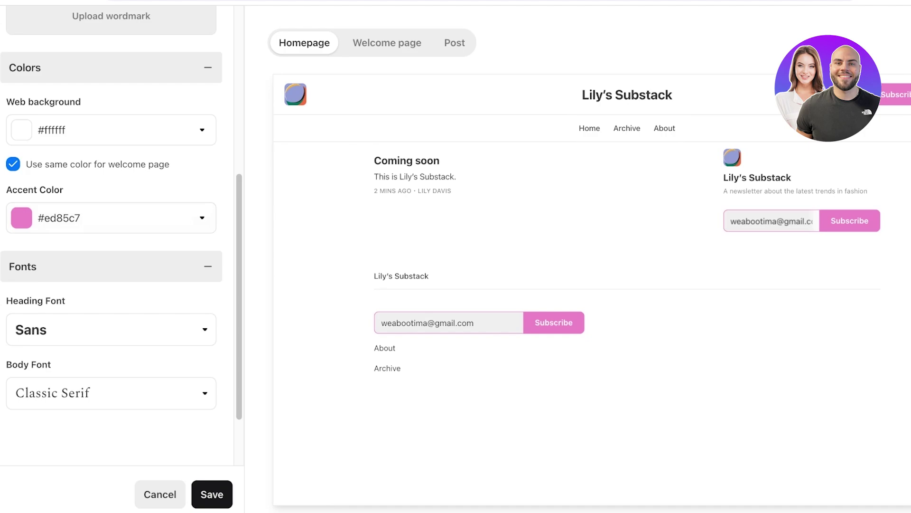
Set the heading font to Slab and the body font to Fancy Serif, then save the theme
click(111, 329)
scroll(110, 380, down, 2)
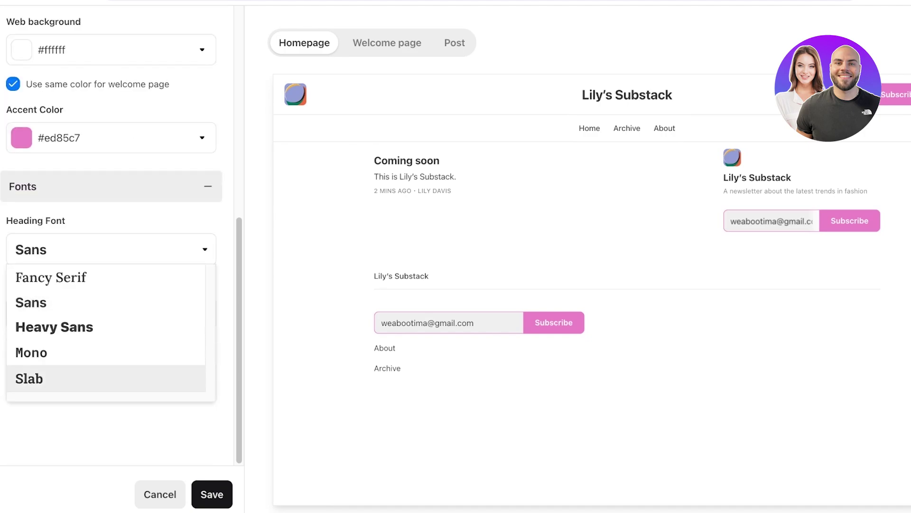
click(29, 378)
click(111, 312)
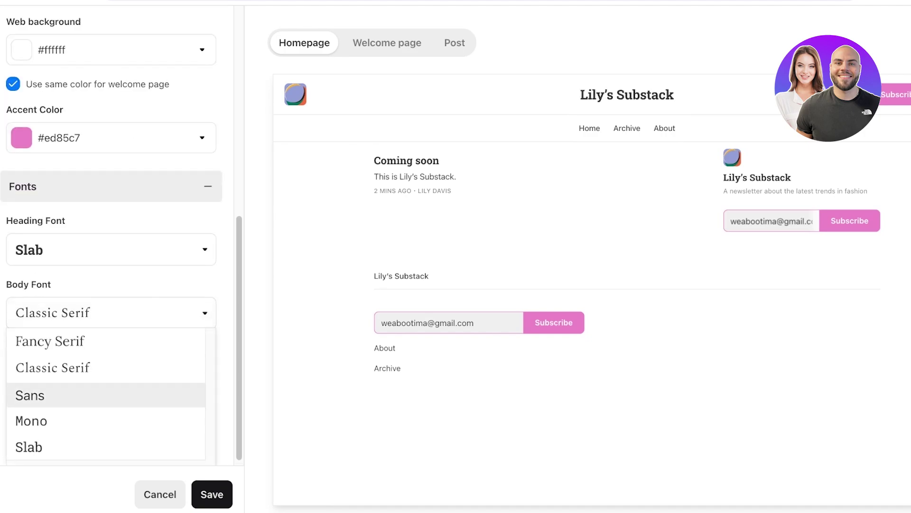
click(29, 447)
click(111, 312)
click(50, 341)
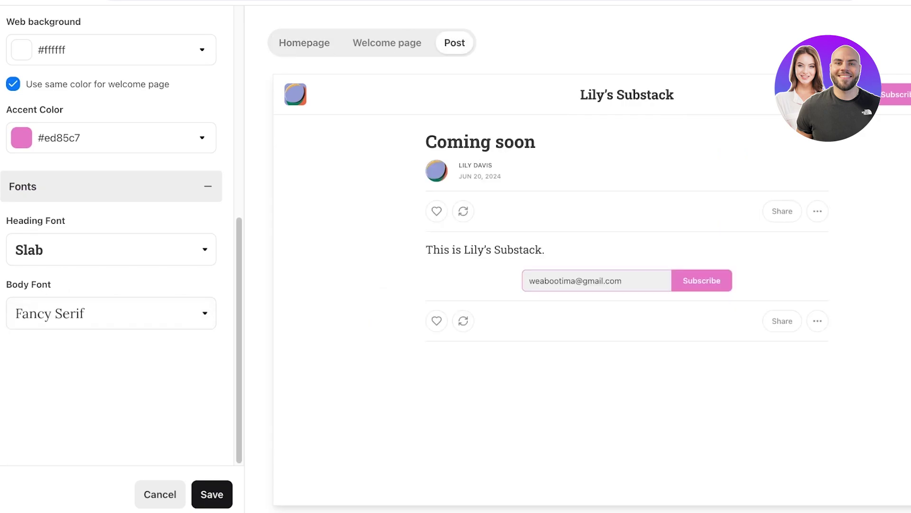
scroll(111, 237, up, 1)
click(211, 495)
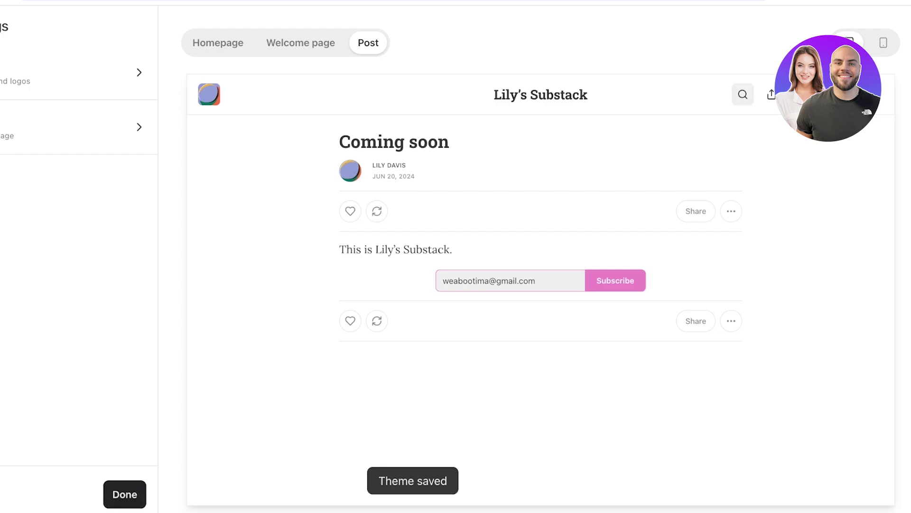
Leave the theme editor, start a new post from Posts, and decline the referral button suggestion
click(142, 494)
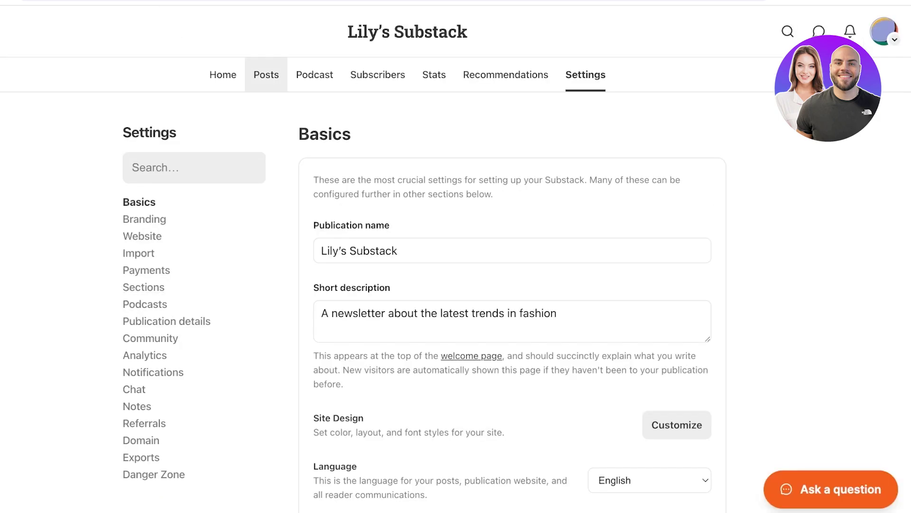
click(266, 75)
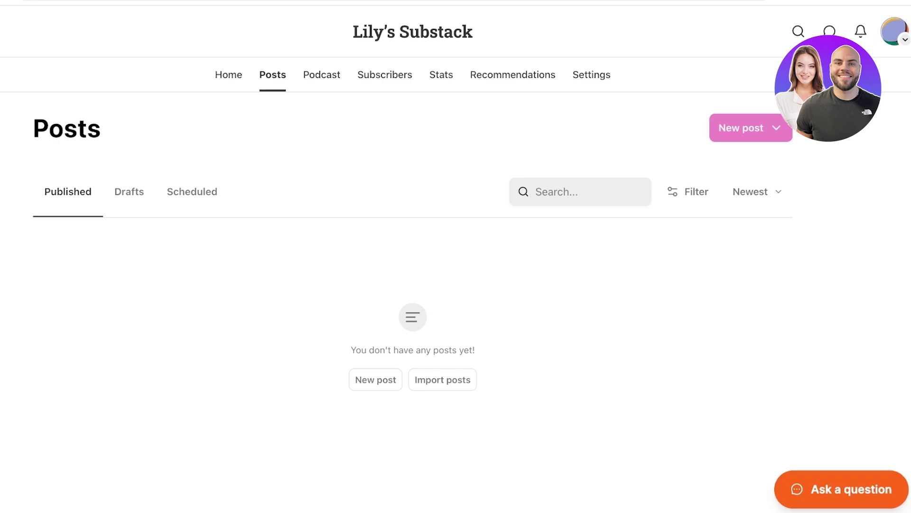
click(375, 379)
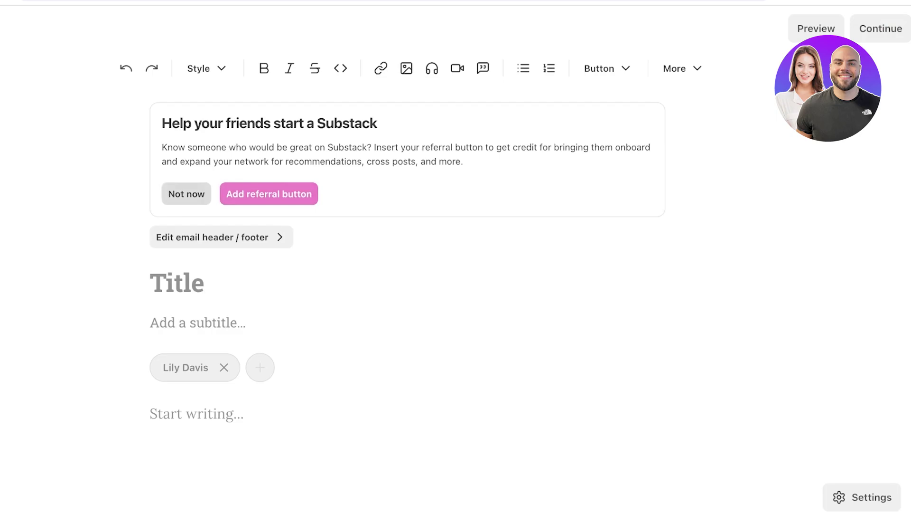
click(186, 194)
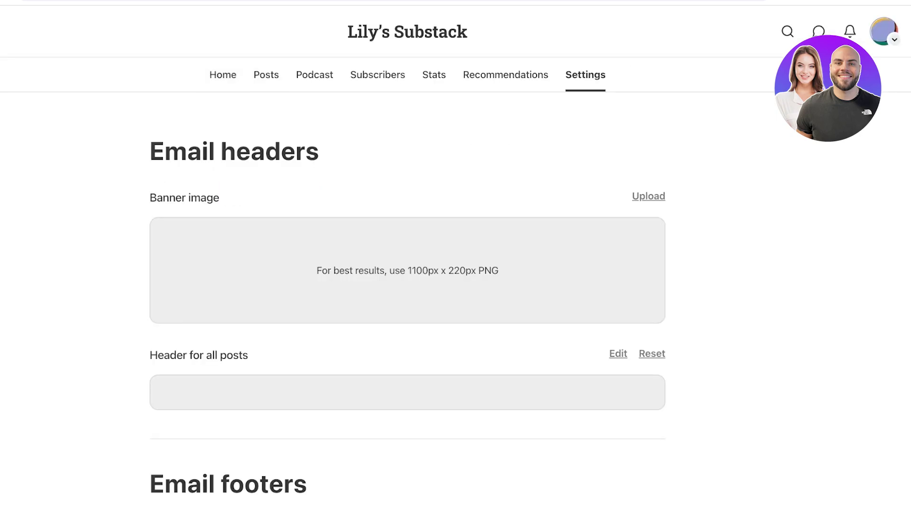
Look over the email header and footer settings, noting the recommended 1100px x 220px banner size
scroll(408, 285, down, 6)
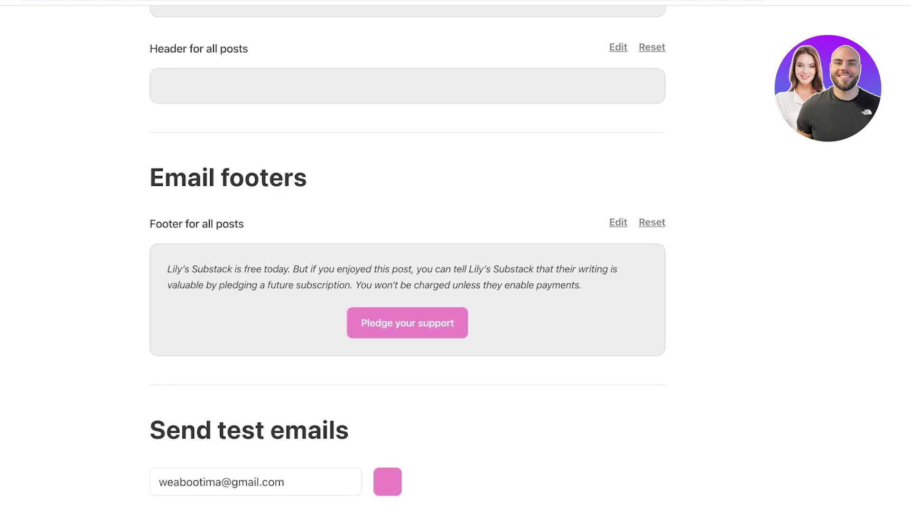
scroll(407, 284, up, 5)
scroll(407, 285, up, 2)
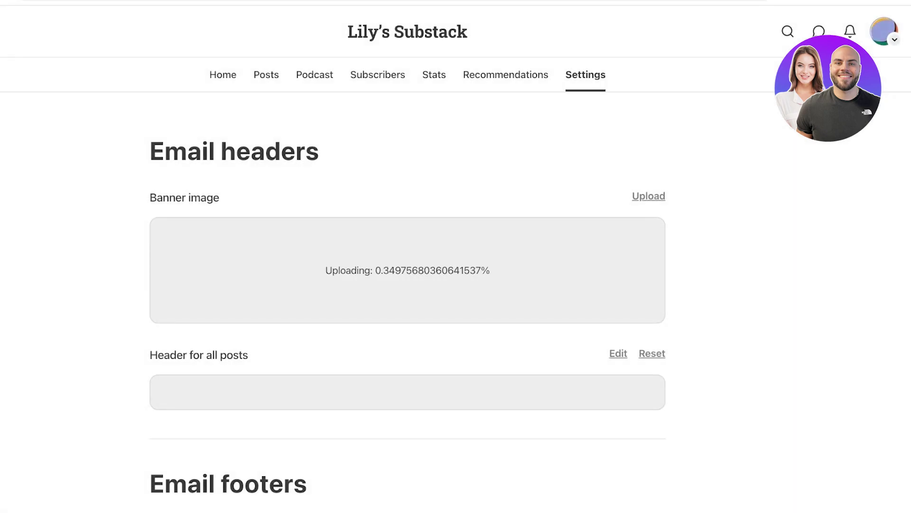
scroll(456, 256, down, 3)
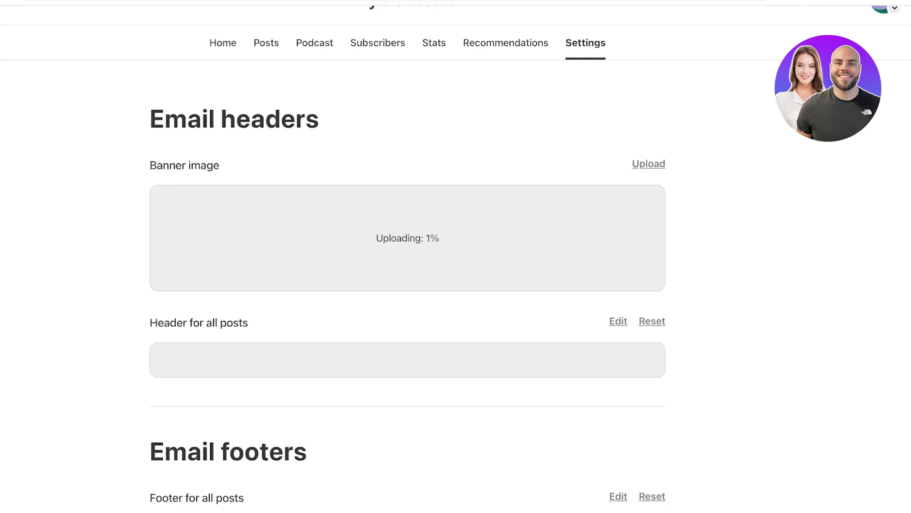
scroll(455, 257, down, 1)
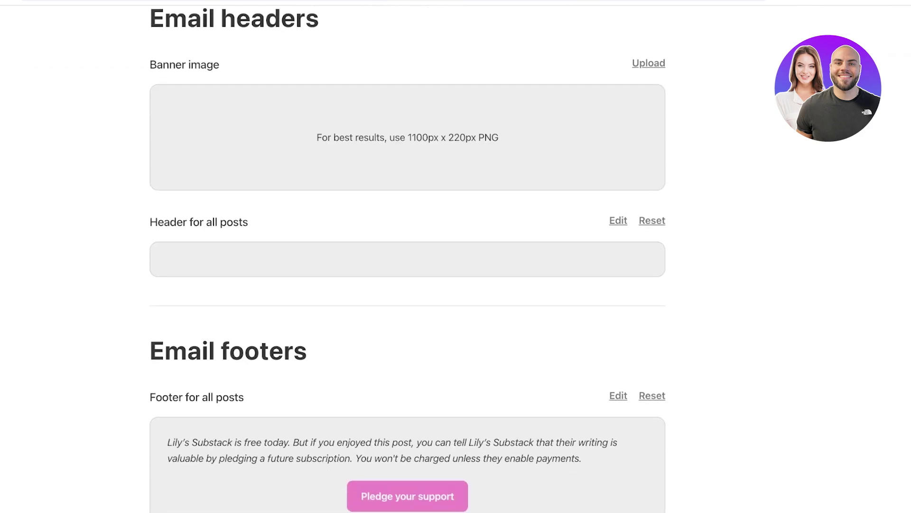
drag(405, 138, 466, 137)
scroll(456, 256, down, 1)
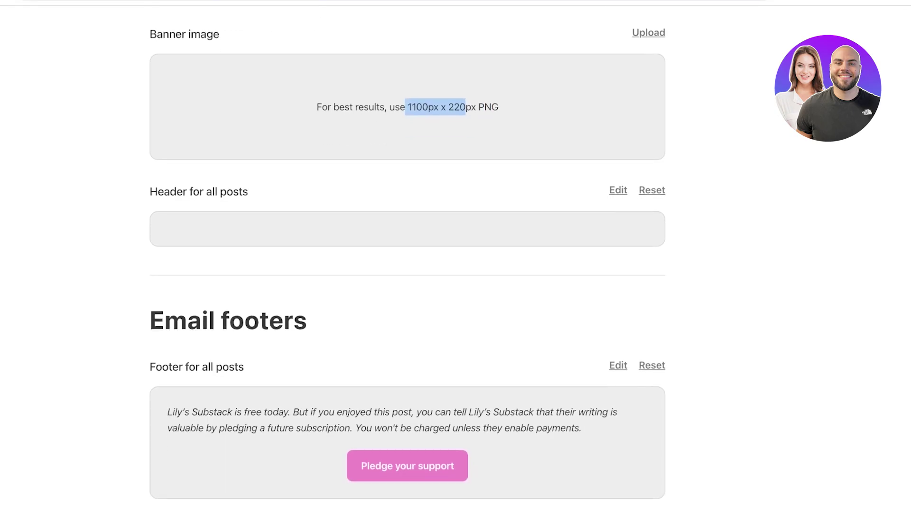
scroll(455, 256, up, 5)
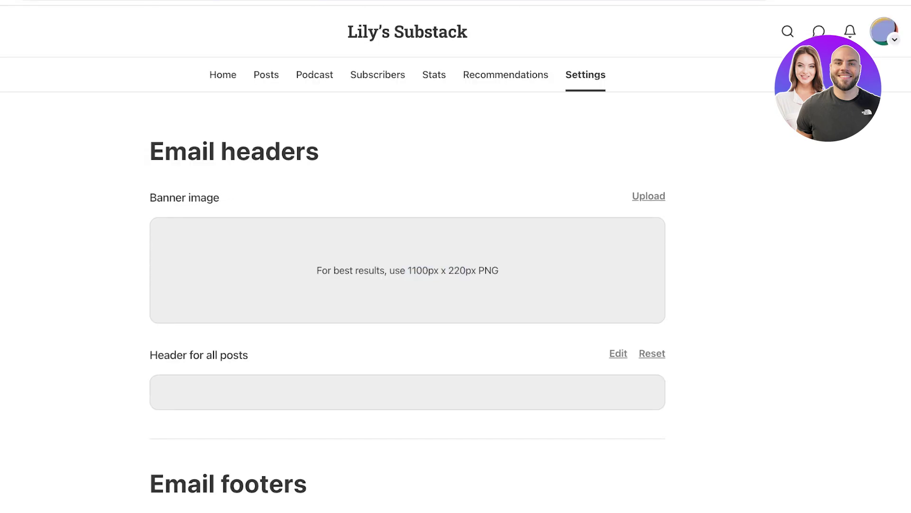
Create a new text post titled 'December Slumber'
click(266, 75)
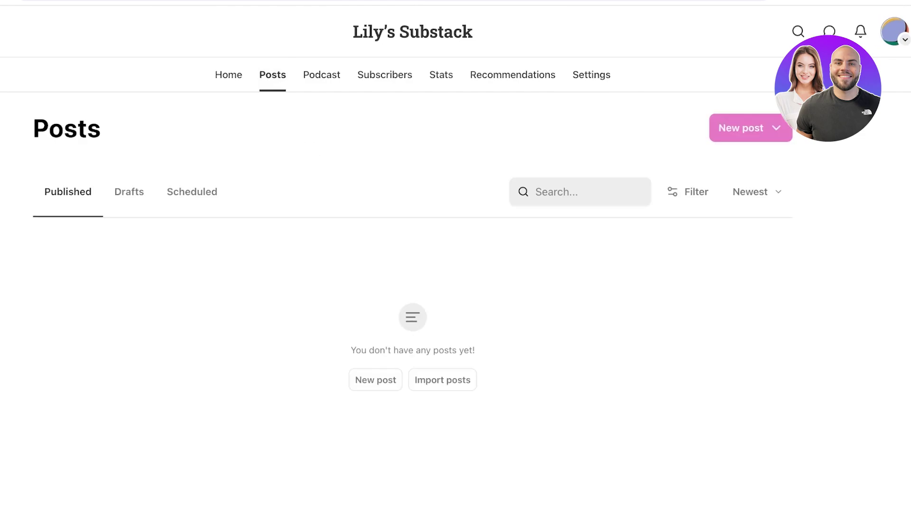
click(742, 127)
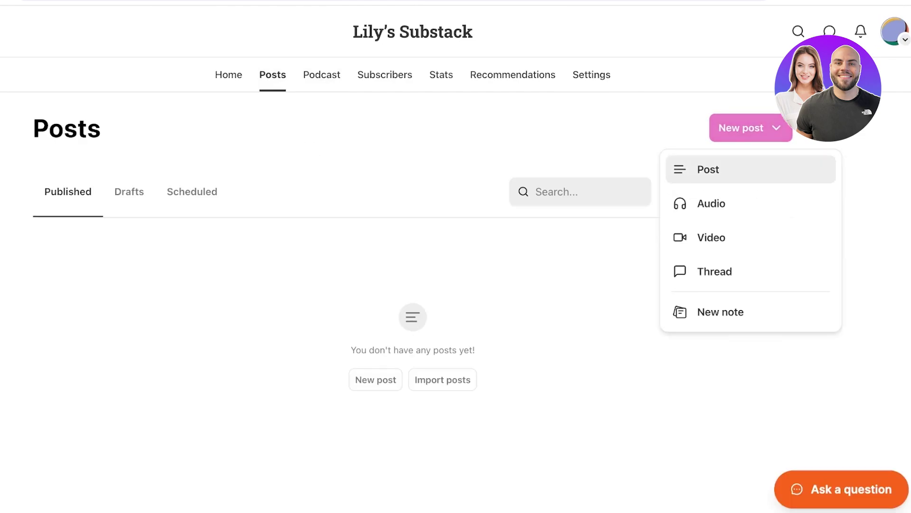
click(706, 167)
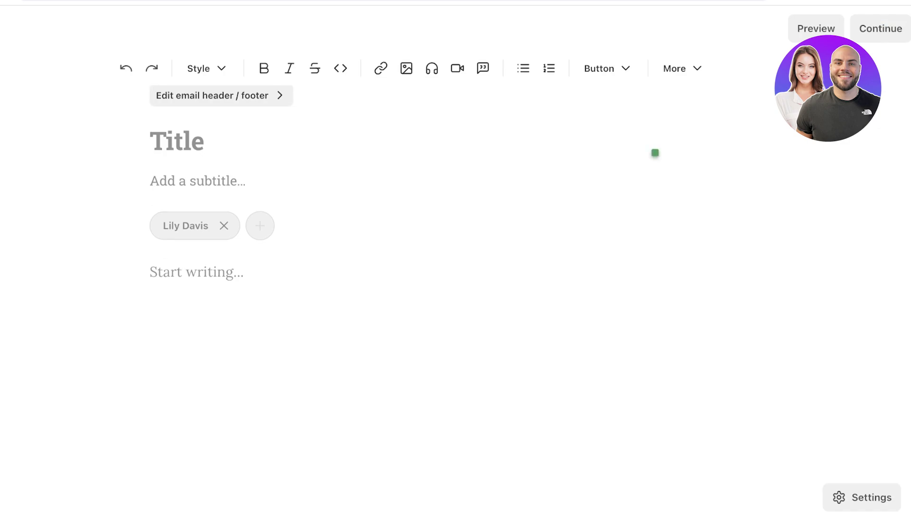
text(June)
key(BackSpace)
key(BackSpace)
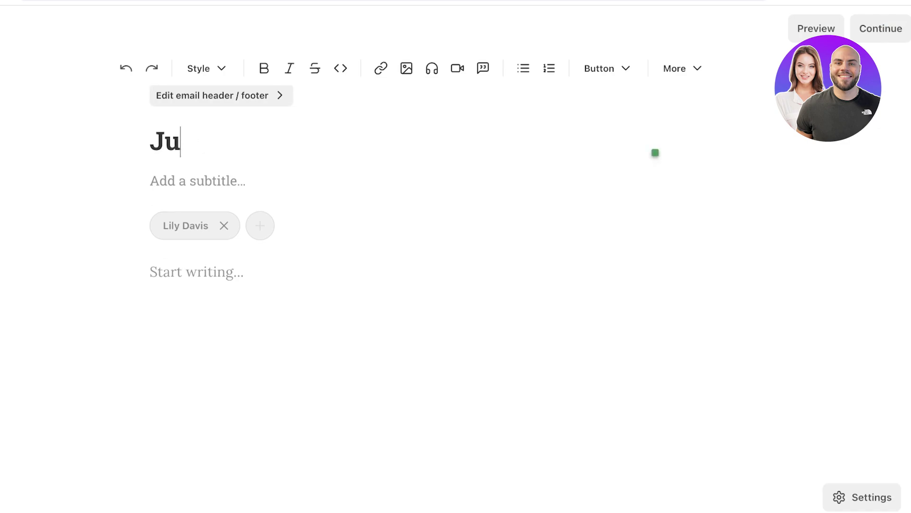
key(BackSpace)
key(BackSpace)
text(December )
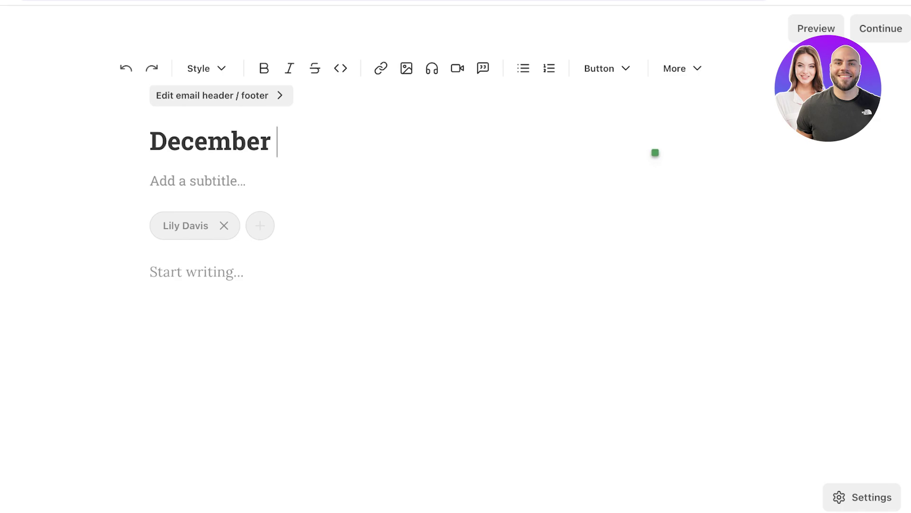
text(Slumber)
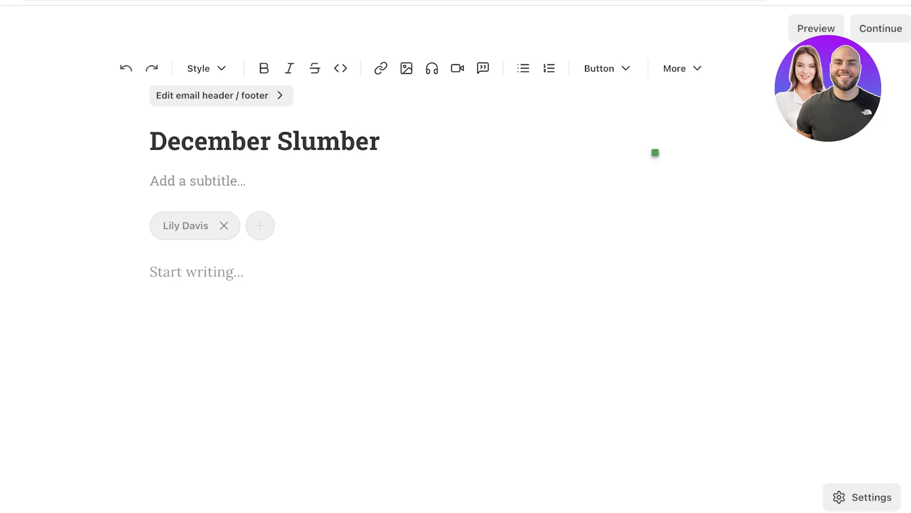
key(Return)
Write the subtitle 'Fur sheets wrap you in warmth for the sizzle of winter', fixing the 'szille' typo
text(A)
key(BackSpace)
text(A)
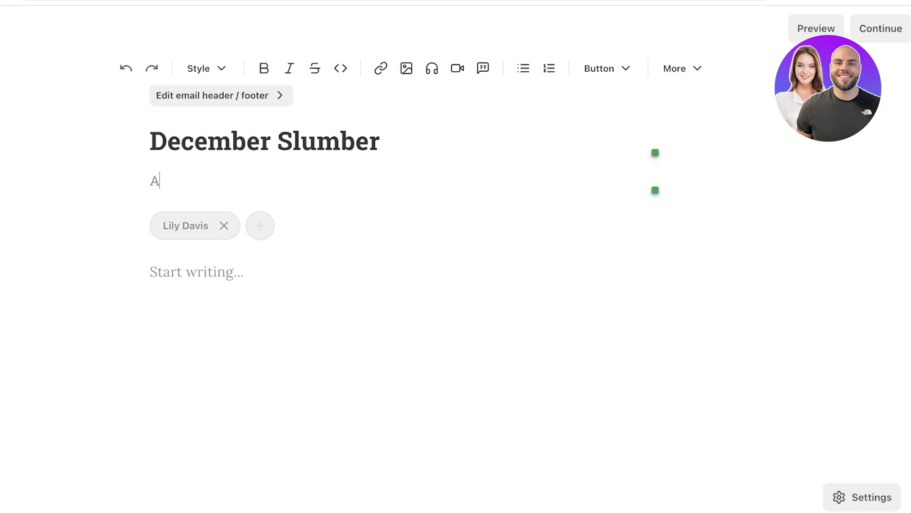
key(BackSpace)
text(Fur sheets wr)
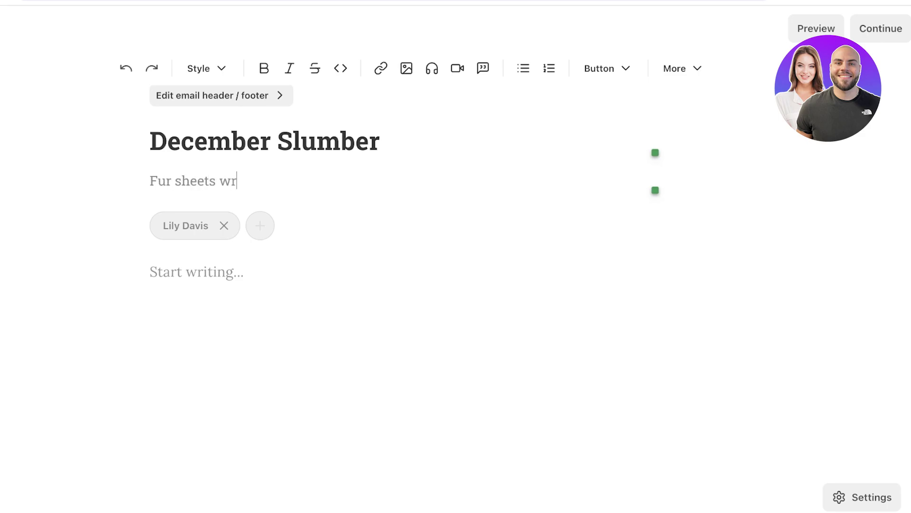
text(ap you in warmth for the s)
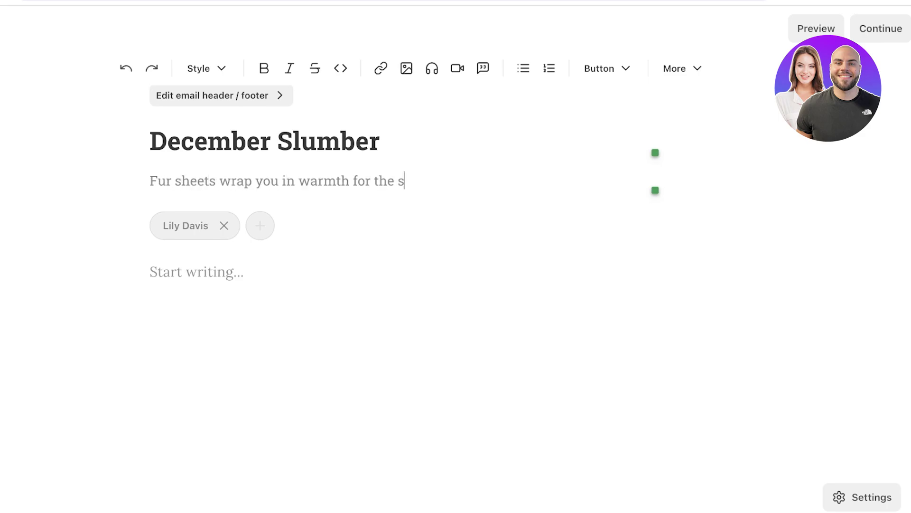
key(BackSpace)
text(szille of)
key(BackSpace)
key(BackSpace)
text(f winter)
double_click(422, 181)
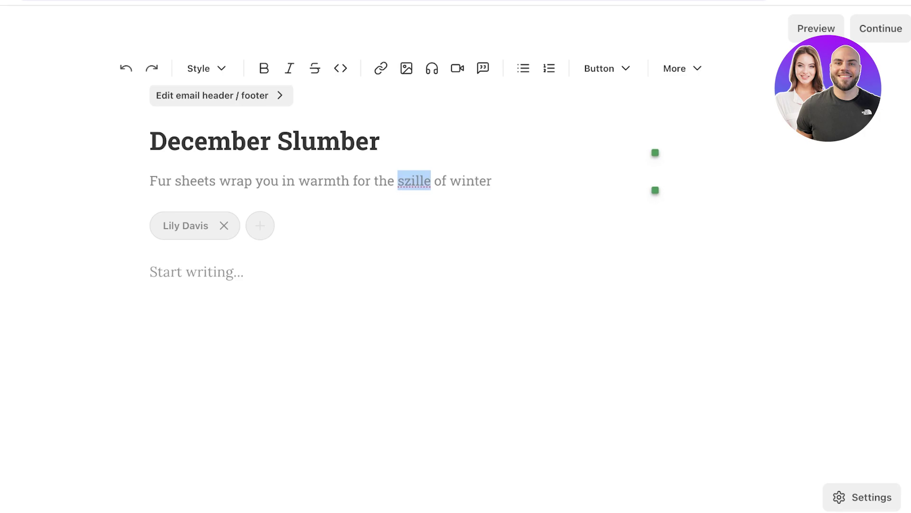
text(sizzle)
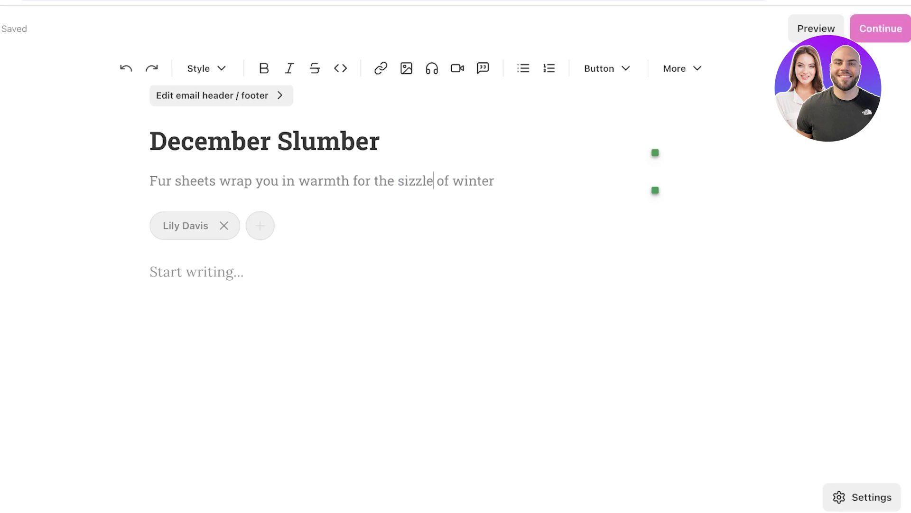
Remove the author from the byline and dismiss the guest author search
click(195, 226)
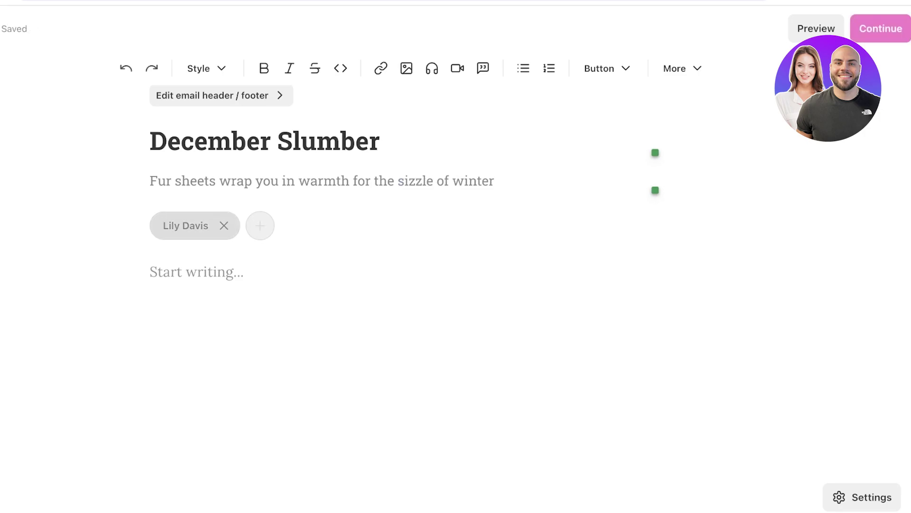
key(BackSpace)
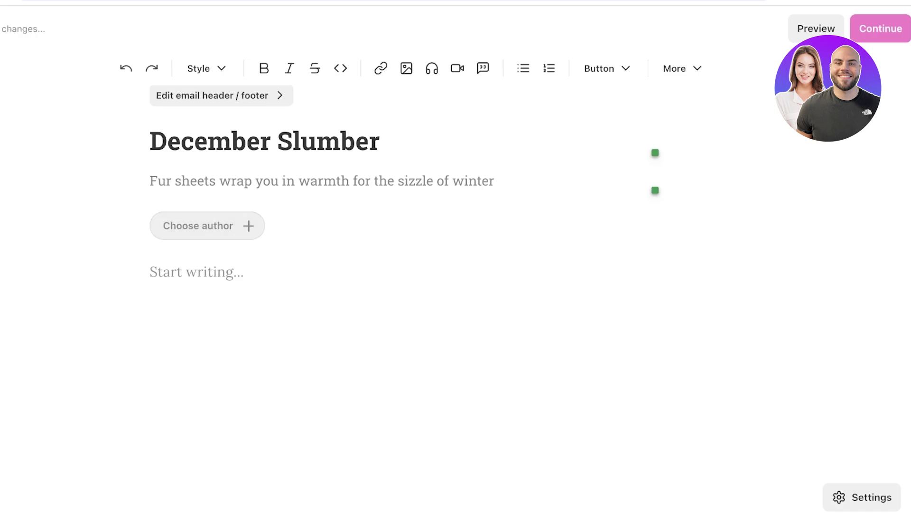
click(195, 226)
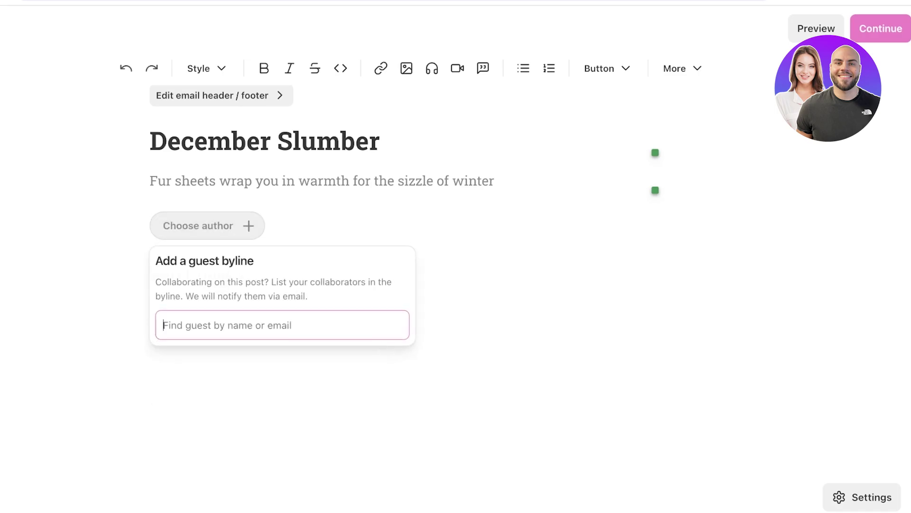
key(Escape)
Restore the author in the byline and close the grammar extension's settings
key(ctrl+z)
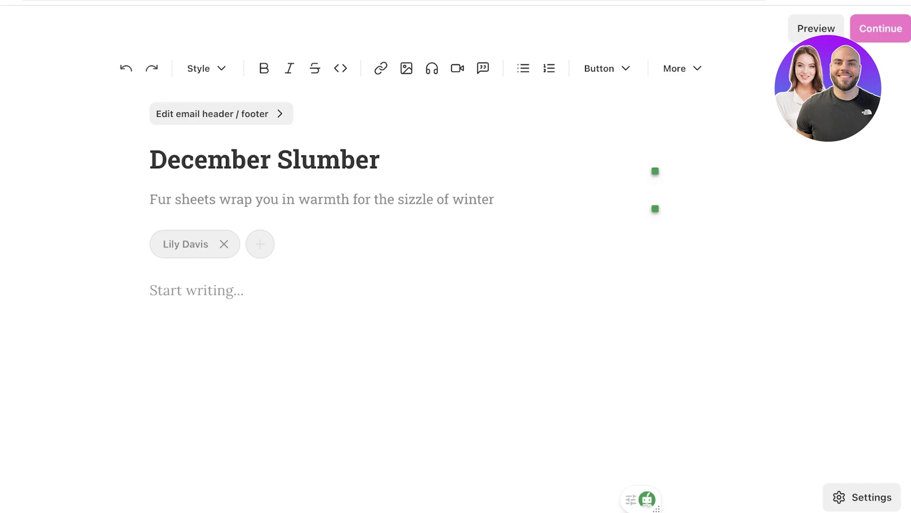
scroll(455, 284, down, 3)
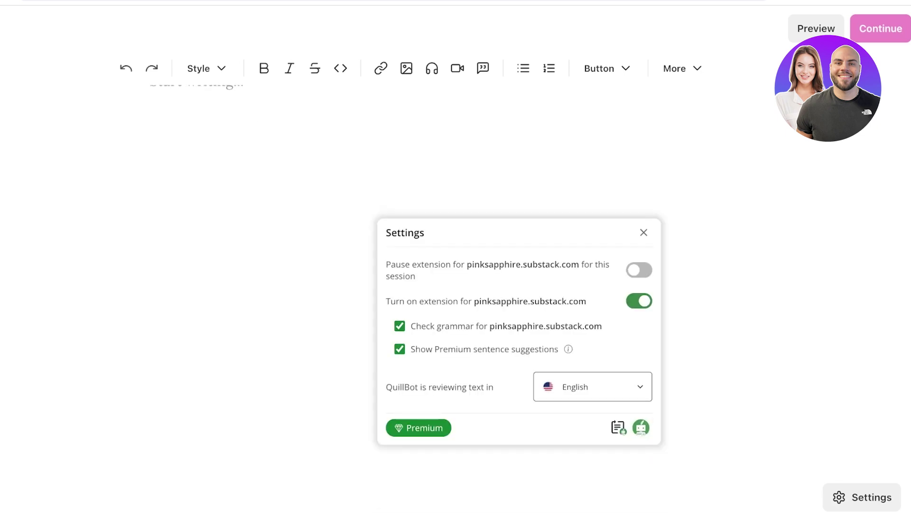
key(Escape)
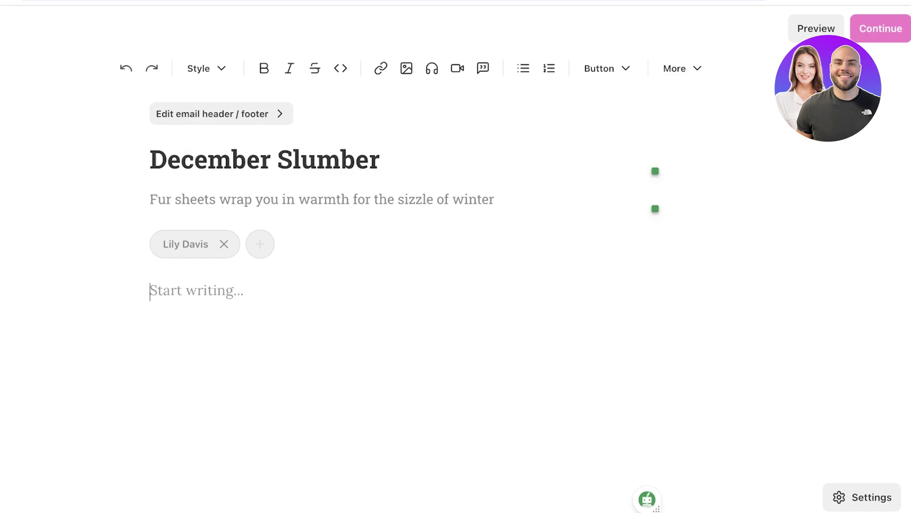
Type 'Fur is in, gold chains are in but leather is out!' in the body, followed by dot lines
text(S)
key(BackSpace)
text(Fur is in,)
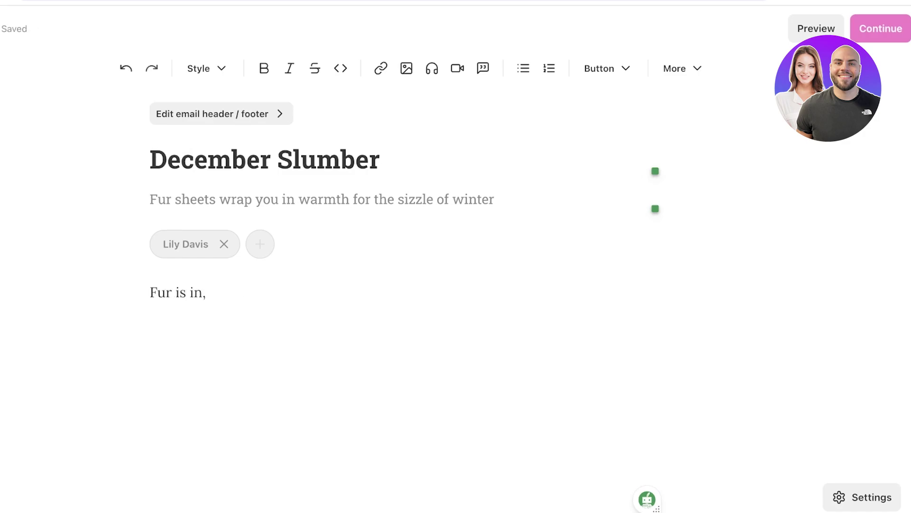
text( gold chains a)
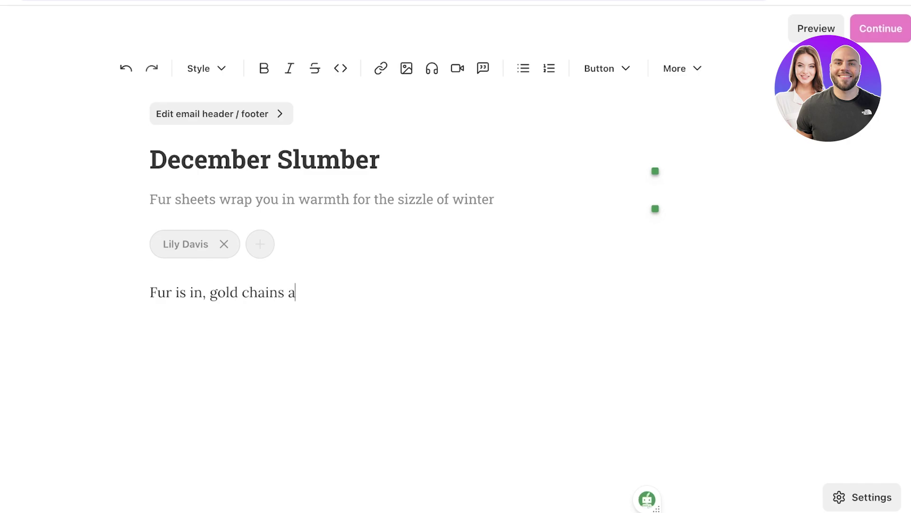
text(re in but leather is out)
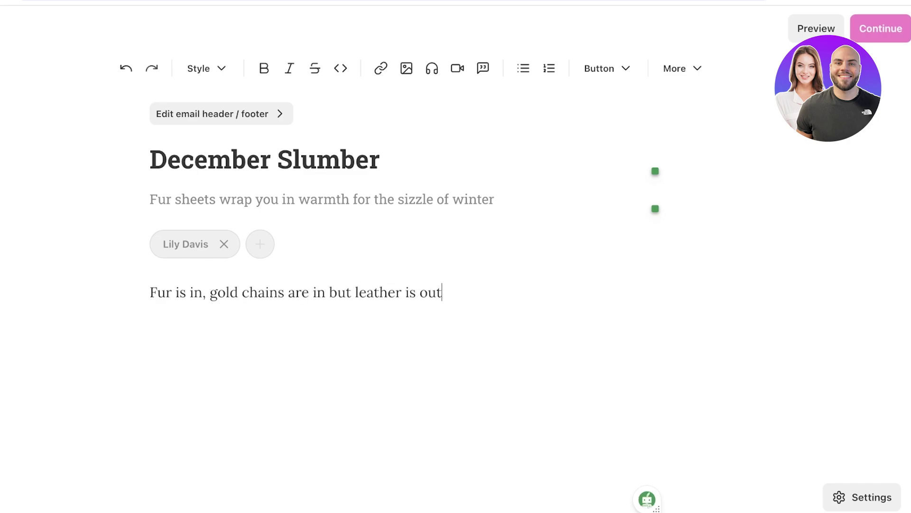
text(!)
key(Return)
text(.)
key(Return)
text(.)
key(Return)
text(.)
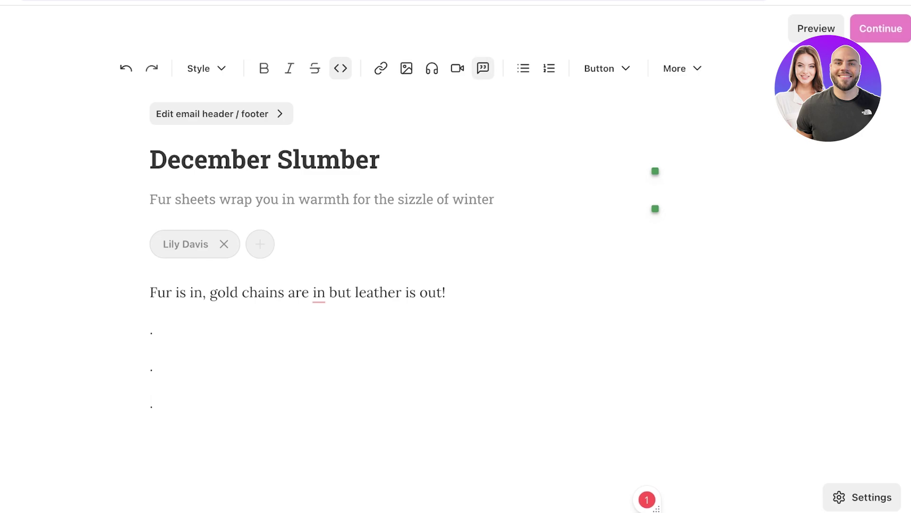
Insert a Subscribe button below the dots, then browse the More block list without adding anything
click(607, 68)
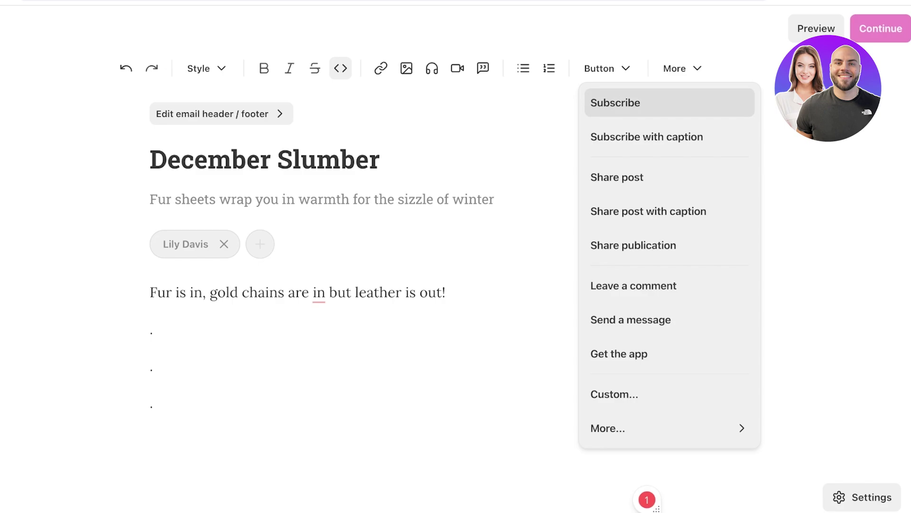
key(Return)
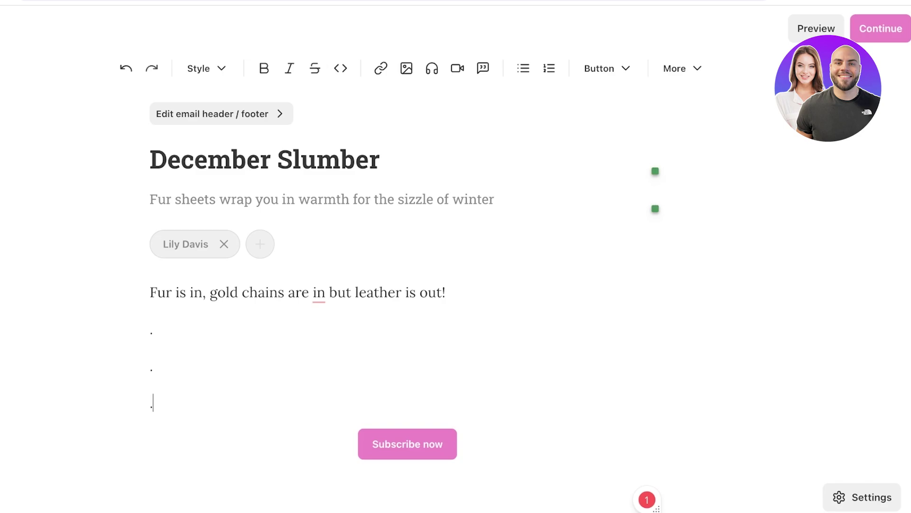
click(682, 69)
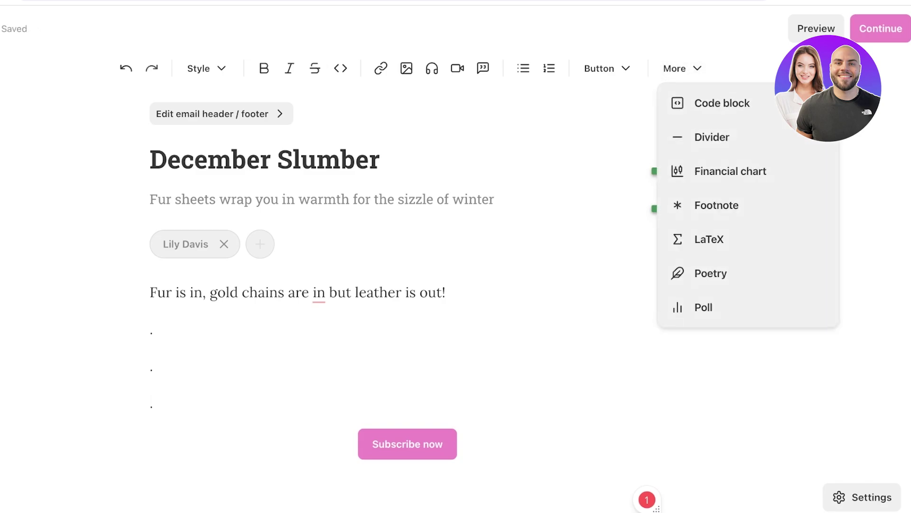
key(Up)
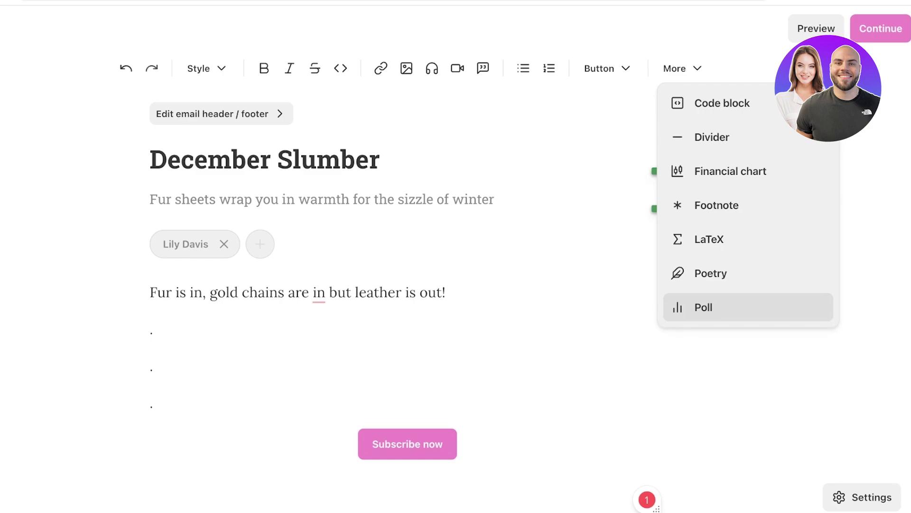
key(Up)
key(Up)
key(Up)
key(Down)
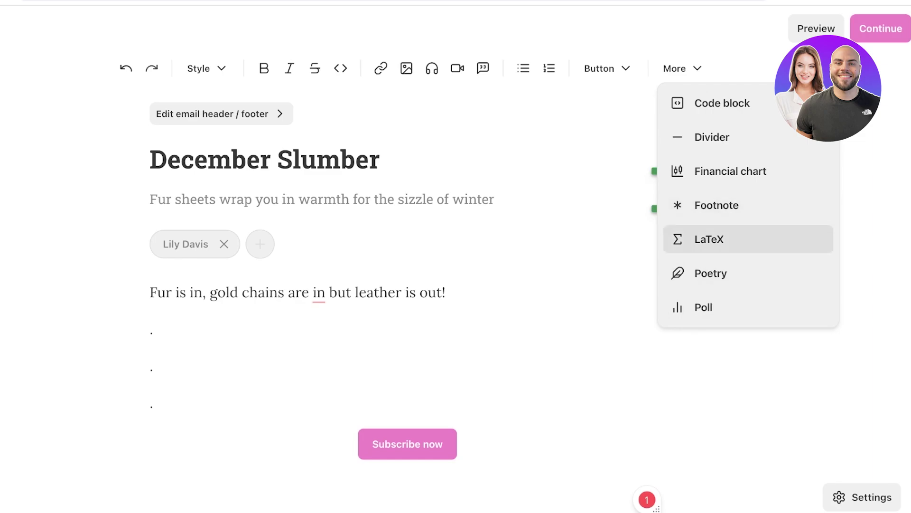
key(Up)
key(Down)
key(Down)
key(Up)
key(Up)
key(Up)
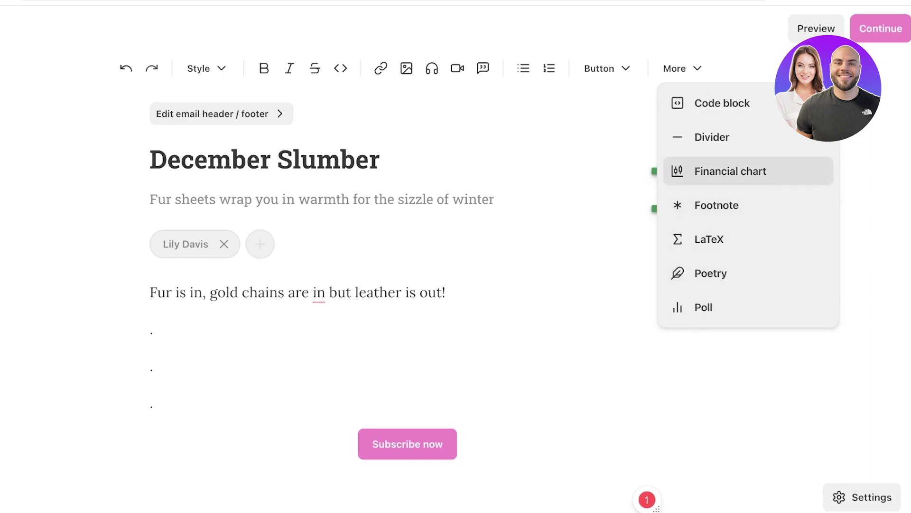
key(Up)
key(Escape)
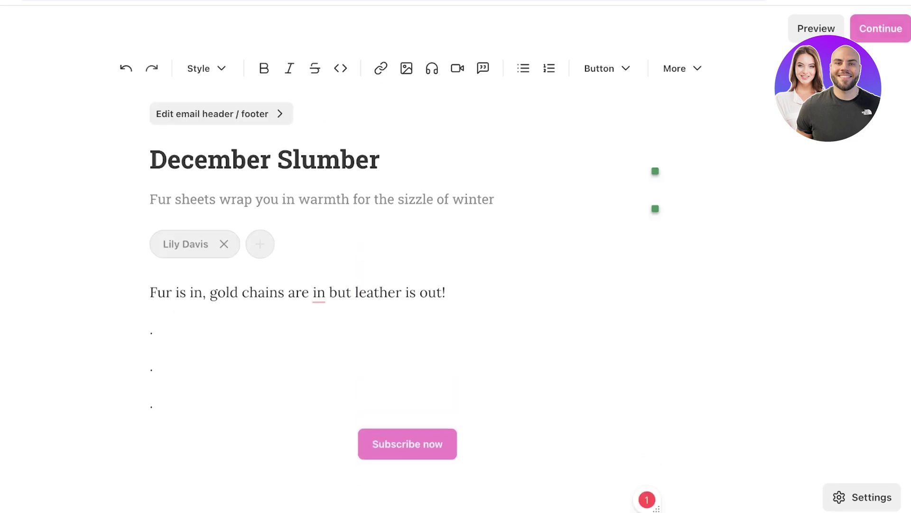
In December Slumber's publish settings, start adding tags and leave scheduled sending off to send now
click(881, 28)
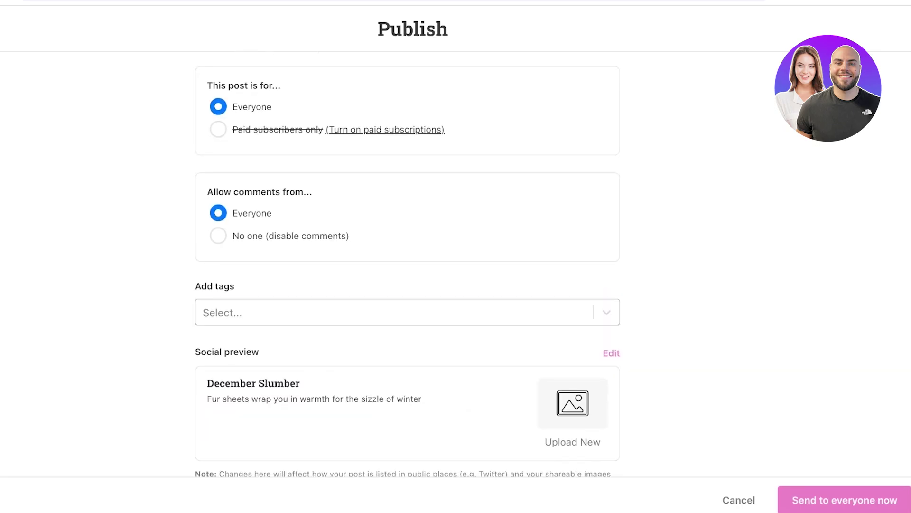
click(394, 311)
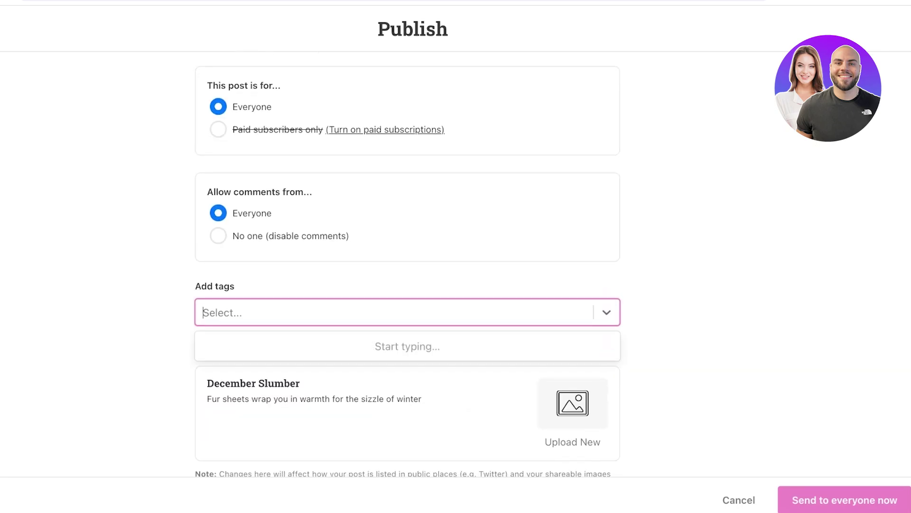
scroll(408, 251, down, 4)
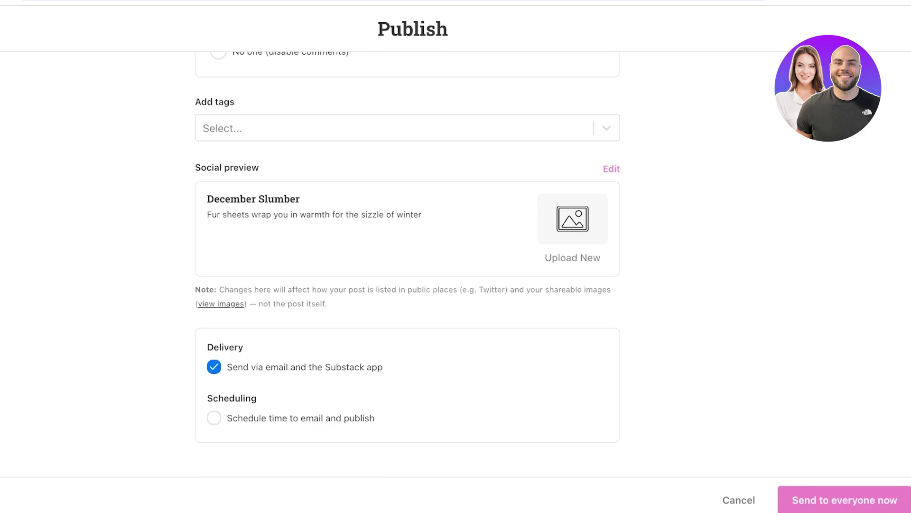
click(214, 418)
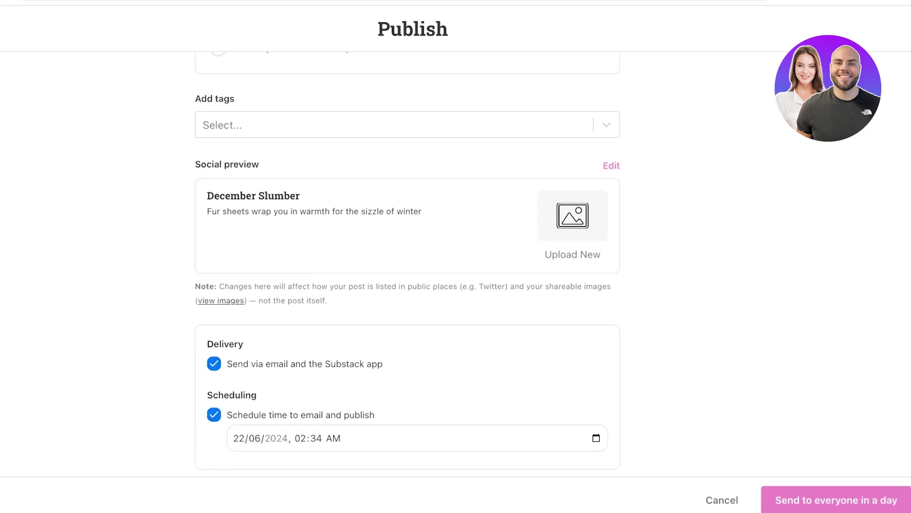
scroll(408, 261, down, 1)
key(space)
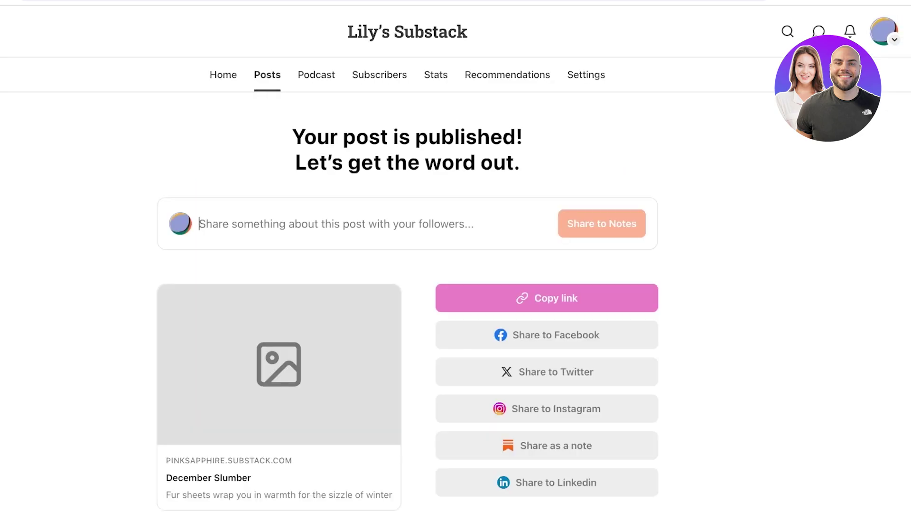
Copy the published post's link and page to the next shareable images
scroll(407, 264, down, 2)
click(547, 198)
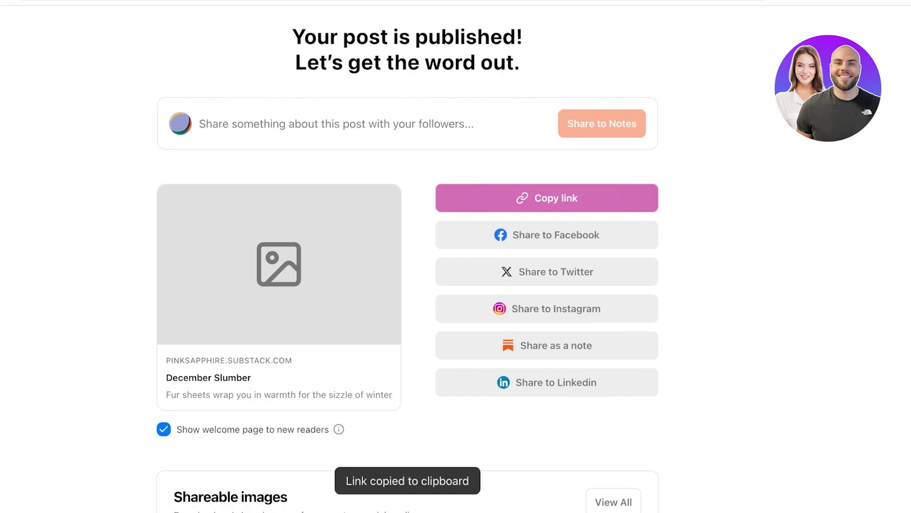
scroll(407, 265, down, 7)
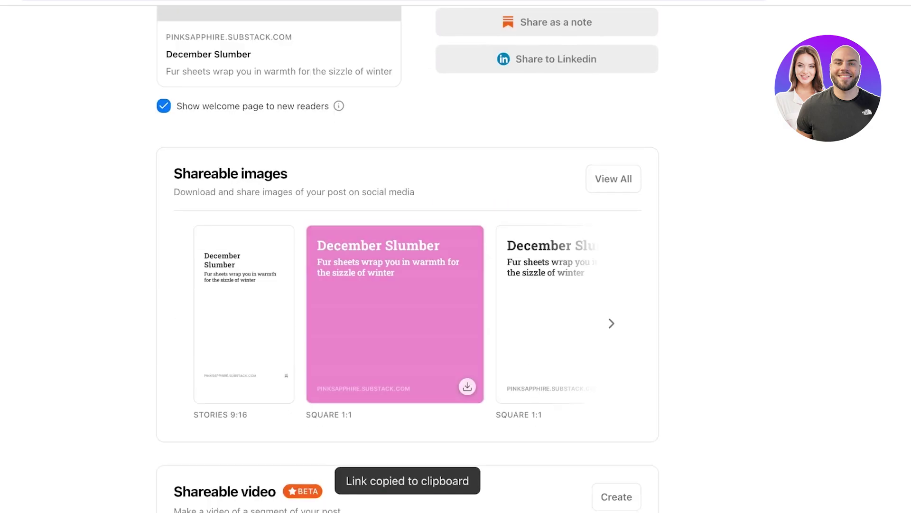
scroll(407, 265, down, 1)
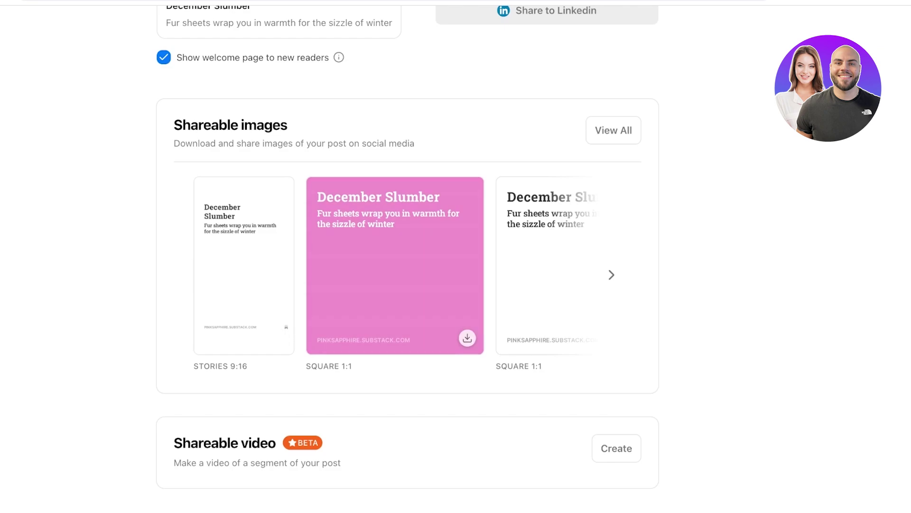
click(611, 274)
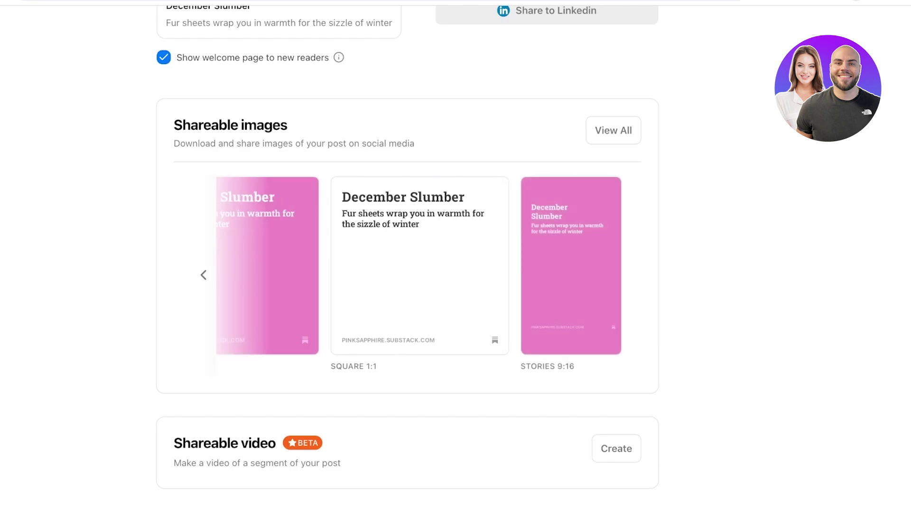
mouse_move(571, 265)
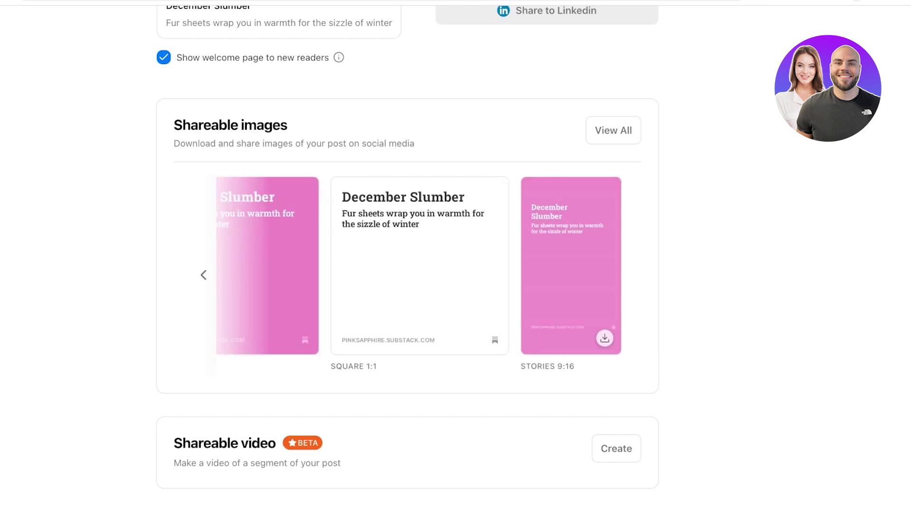
scroll(317, 74, up, 10)
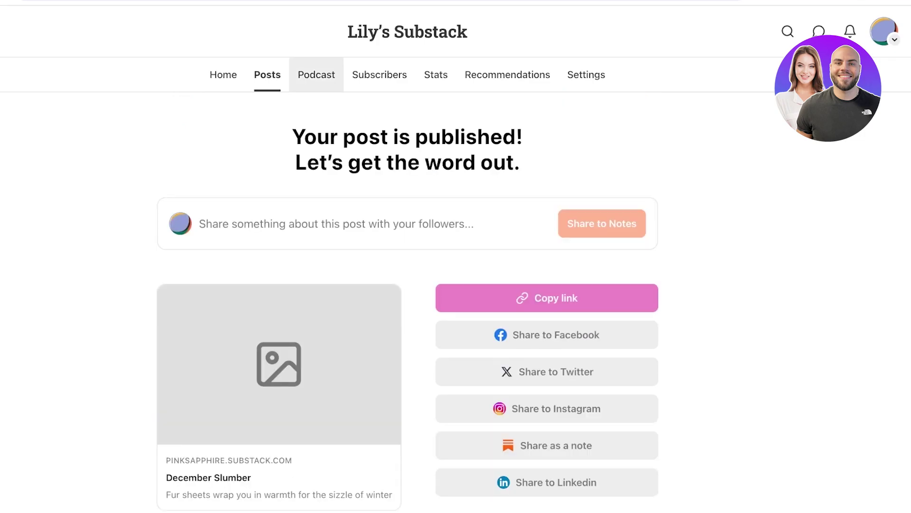